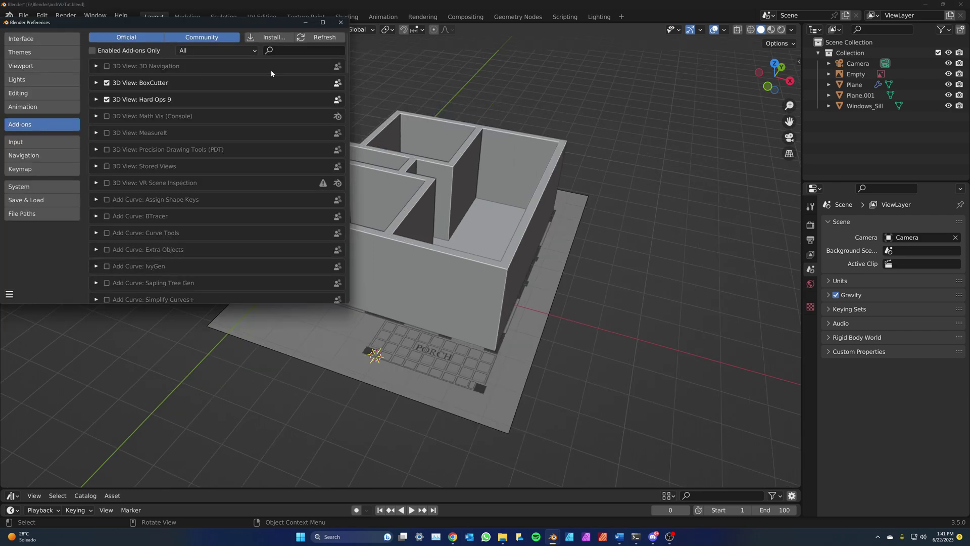
# Search the add-ons for archimesh and show the Archimesh creation tools beside the viewport
pyautogui.click(286, 51)
pyautogui.write('archimesh')
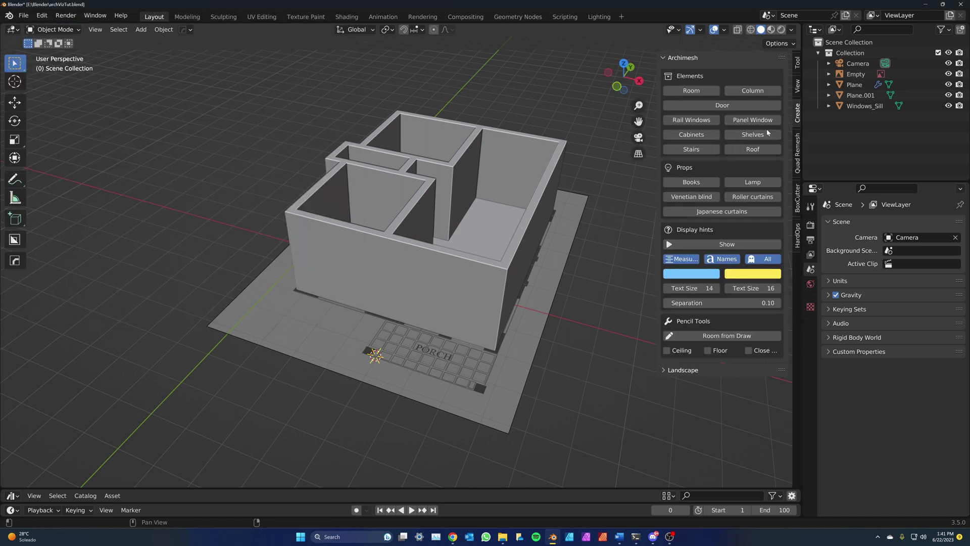
pyautogui.press('n')
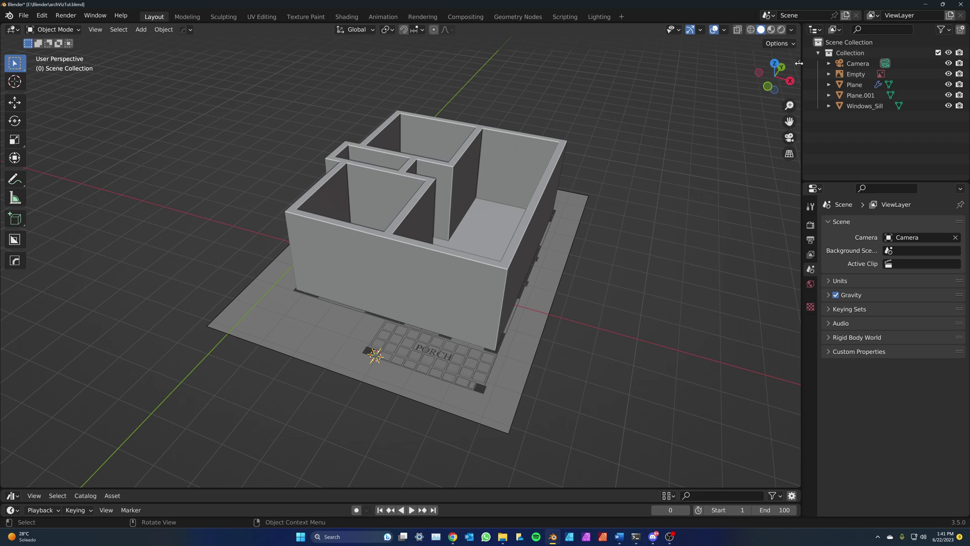
pyautogui.press('n')
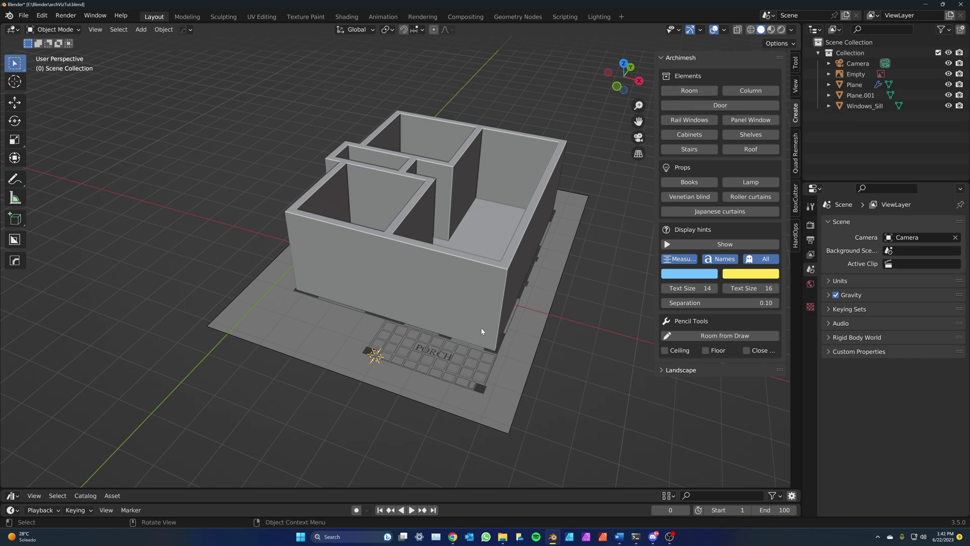
# Place the 3D cursor on the inner face of the living room's porch-side wall and add a rail window there
pyautogui.keyDown('shift'); pyautogui.rightClick(458, 307); pyautogui.keyUp('shift')
pyautogui.moveTo(332, 309); pyautogui.dragTo(604, 303, button='middle')
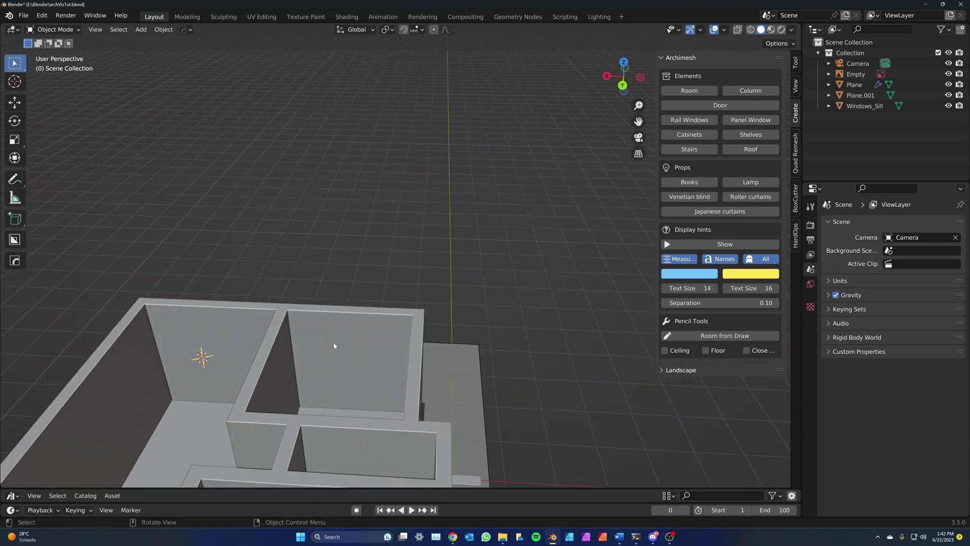
pyautogui.keyDown('shift'); pyautogui.moveTo(333, 346); pyautogui.dragTo(445, 290, button='middle'); pyautogui.keyUp('shift')
pyautogui.keyDown('shift'); pyautogui.rightClick(343, 300); pyautogui.keyUp('shift')
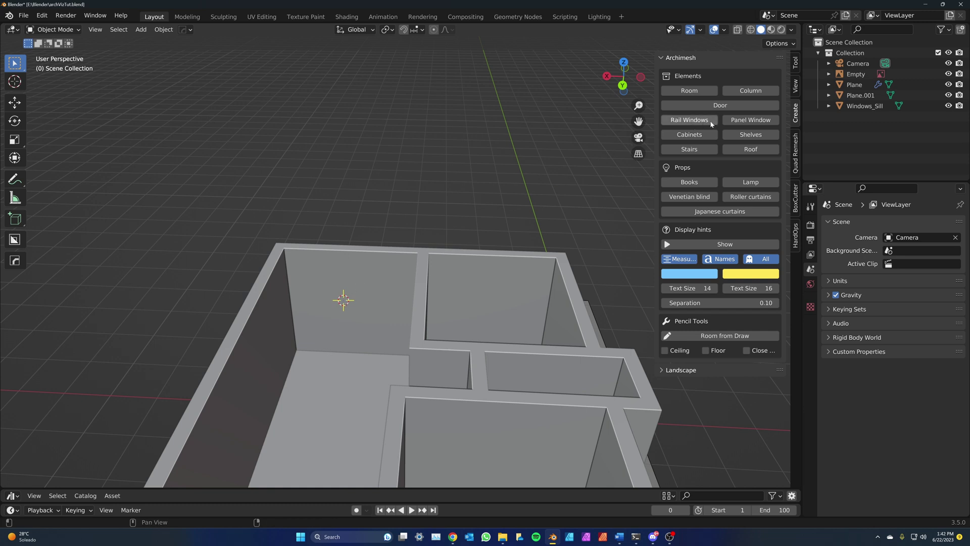
pyautogui.click(695, 122)
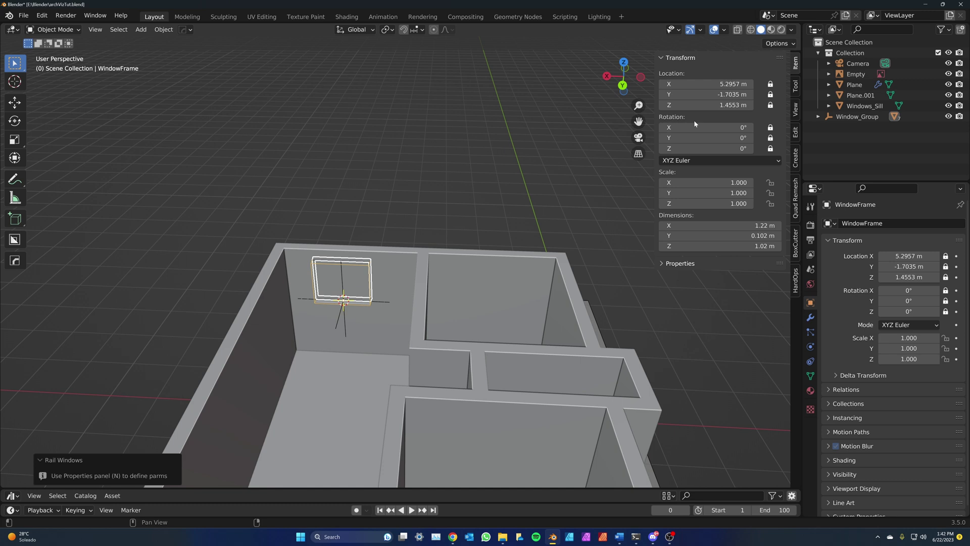
# Open the new rail window's creation settings and widen the window along the wall
pyautogui.click(795, 158)
pyautogui.moveTo(736, 135)
pyautogui.mouseDown()
pyautogui.moveTo(454, 279)
pyautogui.moveTo(733, 136)
pyautogui.mouseUp()
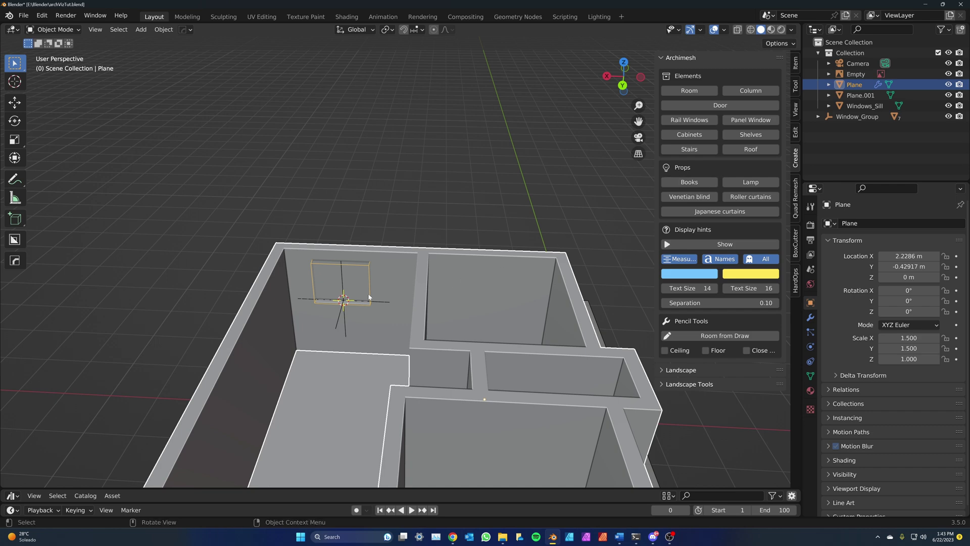
pyautogui.scroll(4, 369, 297)
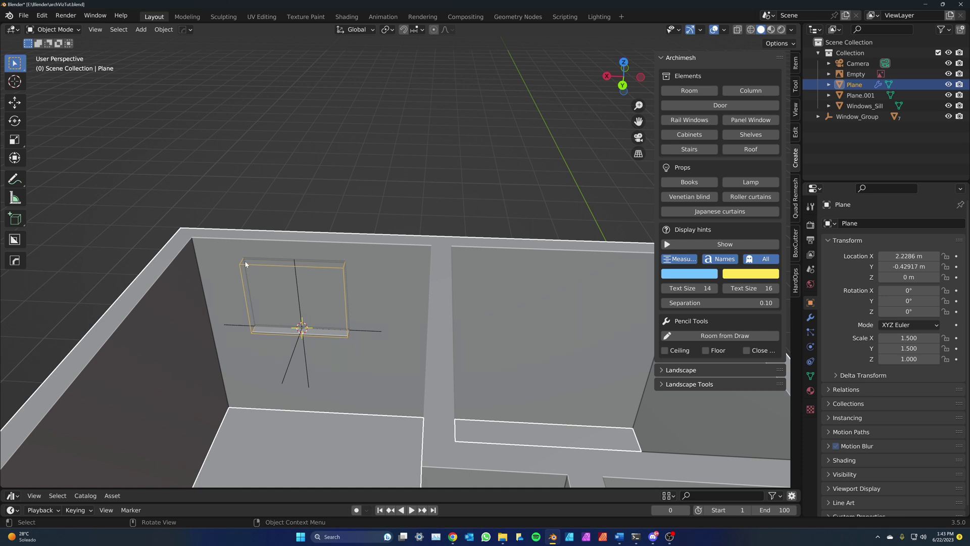
pyautogui.click(251, 261)
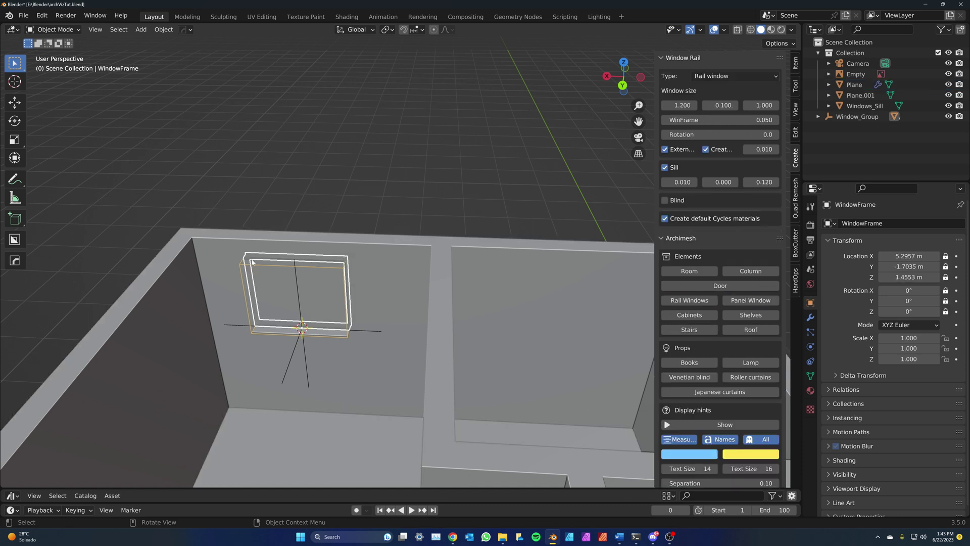
pyautogui.moveTo(682, 105); pyautogui.dragTo(562, 191)
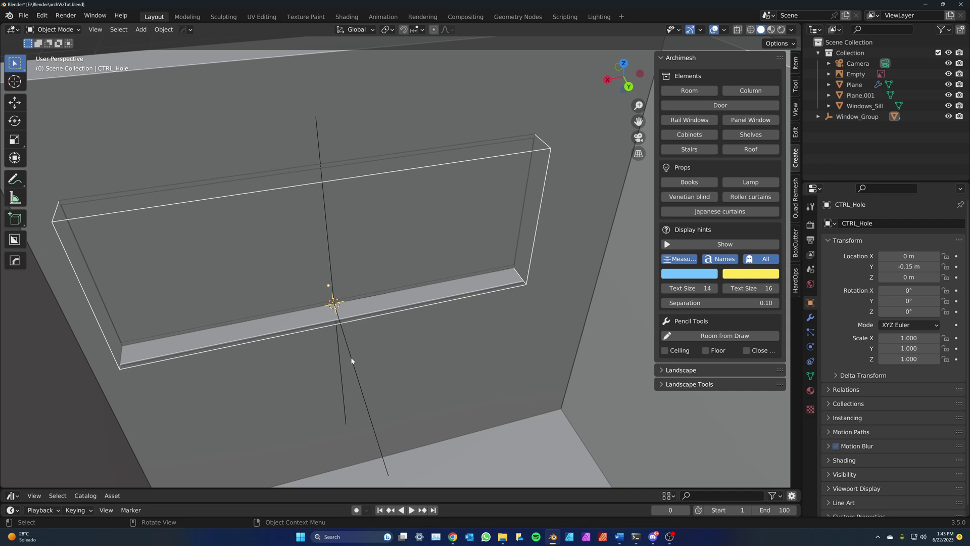
pyautogui.click(352, 360)
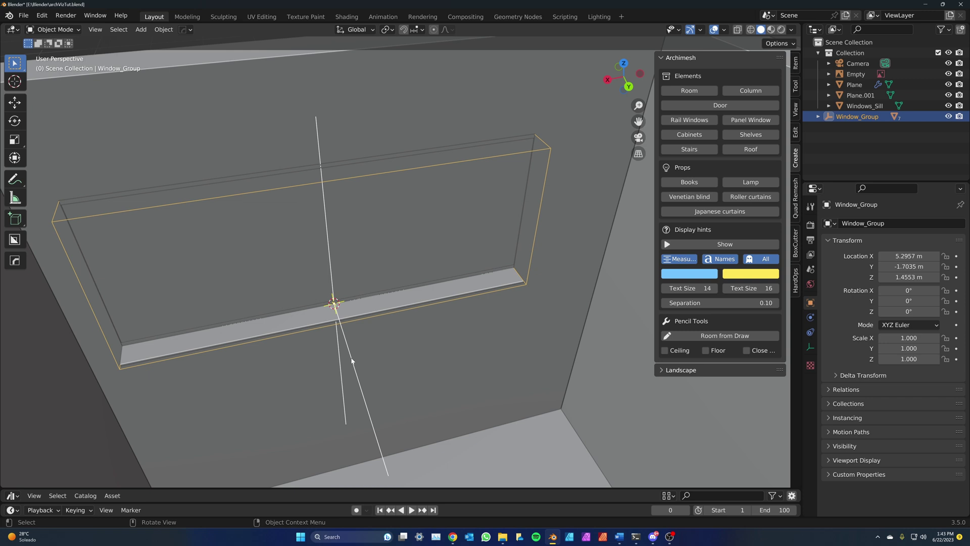
pyautogui.press('g')
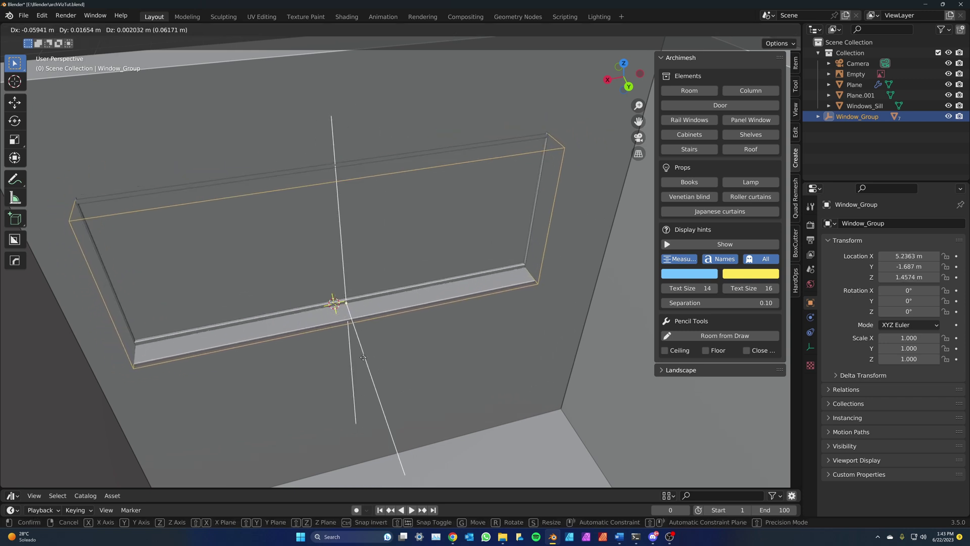
pyautogui.click(363, 360)
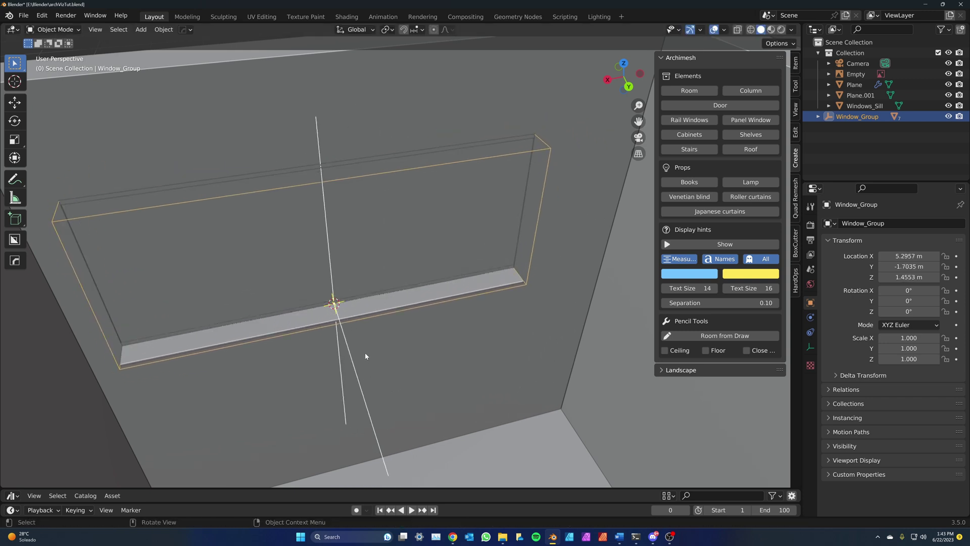
# Switch the viewport to wireframe shading so the floor plan can be seen through the walls
pyautogui.scroll(-6, 365, 356)
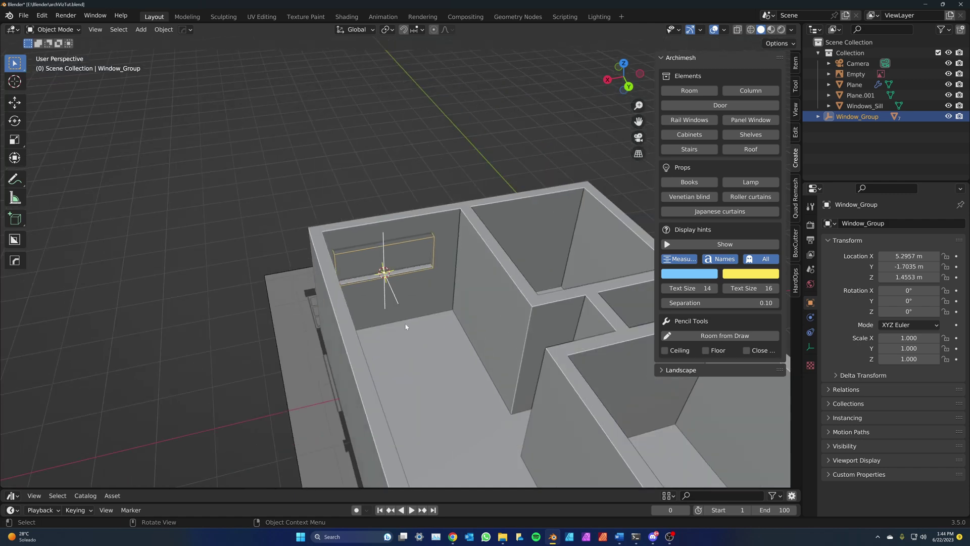
pyautogui.keyDown('shift'); pyautogui.moveTo(406, 326); pyautogui.dragTo(342, 322, button='middle'); pyautogui.keyUp('shift')
pyautogui.scroll(-3, 342, 322)
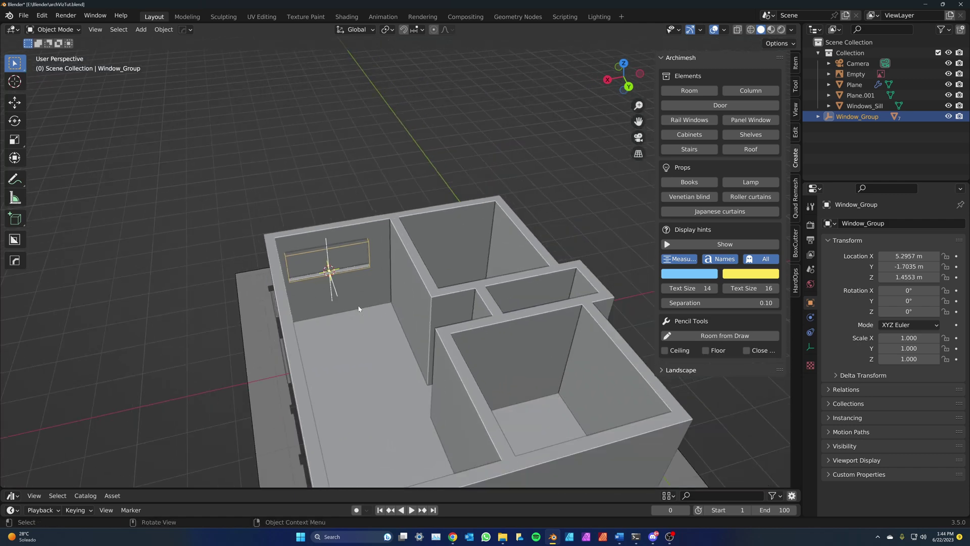
pyautogui.press('z')
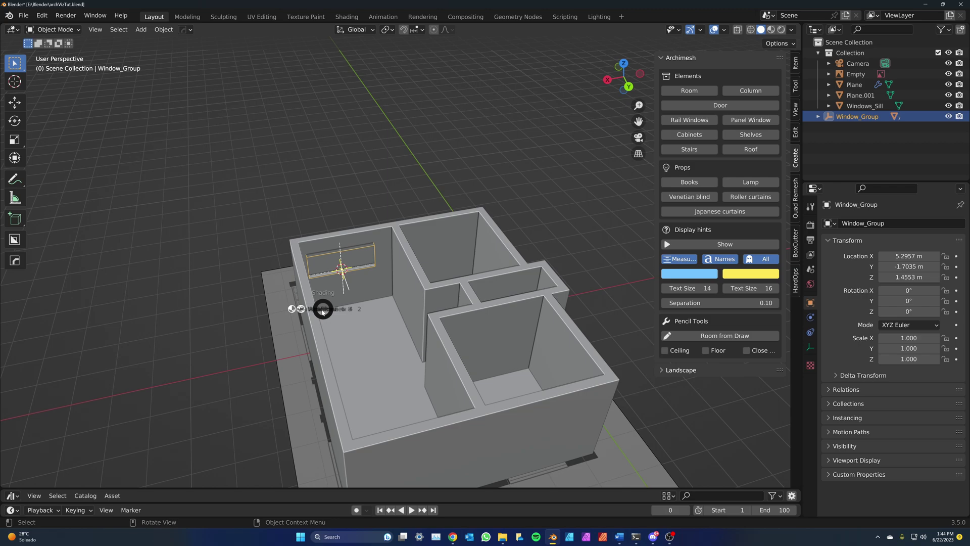
pyautogui.click(249, 307)
pyautogui.moveTo(247, 310)
pyautogui.mouseDown(button='middle')
pyautogui.moveTo(322, 345)
pyautogui.moveTo(367, 300)
pyautogui.mouseUp(button='middle')
pyautogui.moveTo(408, 276); pyautogui.dragTo(626, 248, button='middle')
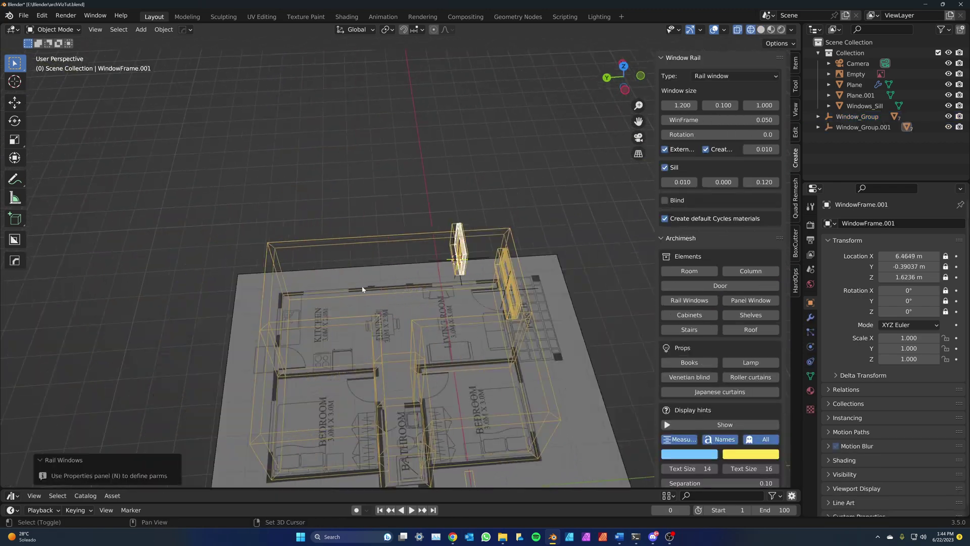
# Add rail windows on the living room and kitchen side wall rotated 90 degrees, plus one on the kitchen's end wall
pyautogui.click(689, 300)
pyautogui.click(720, 135)
pyautogui.write('90')
pyautogui.press('Return')
pyautogui.click(689, 300)
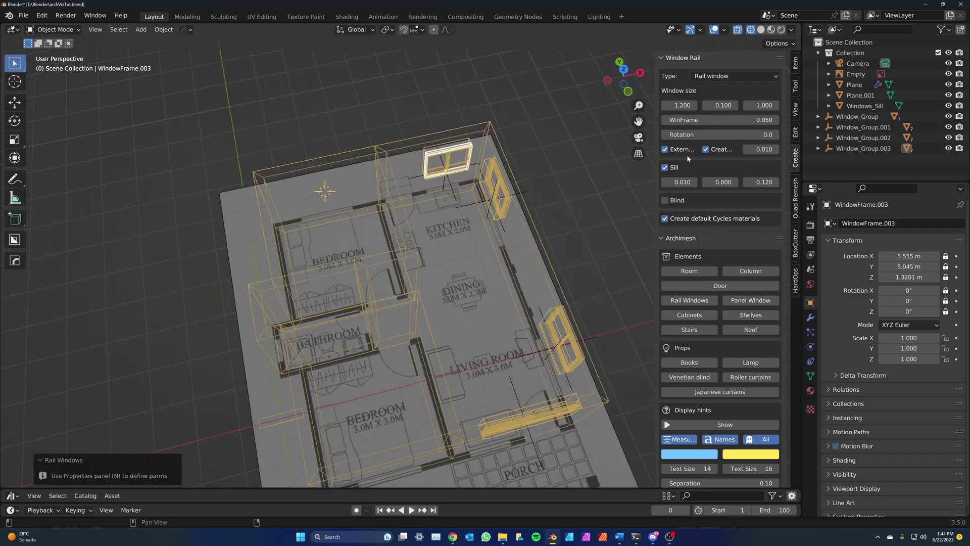
# Add rail windows for the bedroom and bathroom walls, setting the bathroom side-wall window's rotation to 90 degrees
pyautogui.click(689, 300)
pyautogui.click(689, 301)
pyautogui.click(766, 134)
pyautogui.write('90')
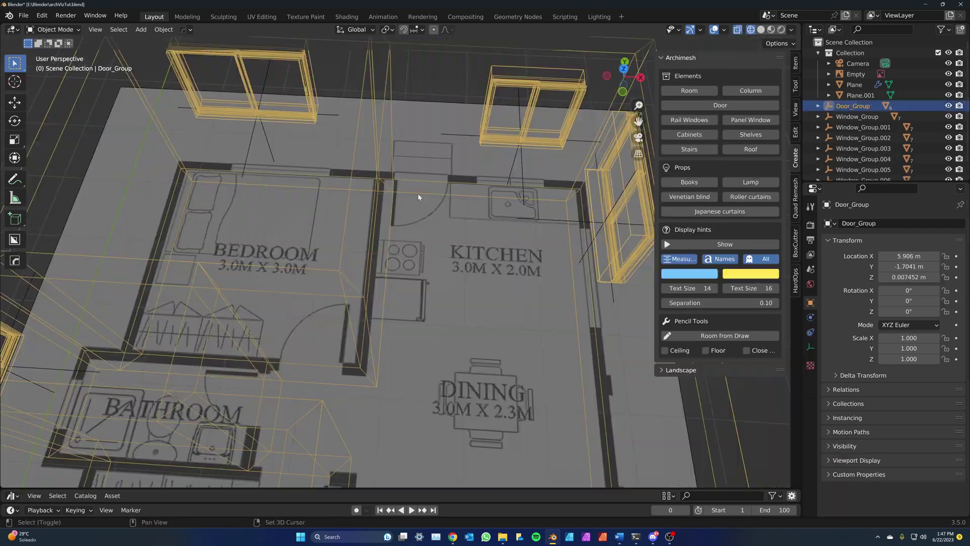
# Add Archimesh doors for the kitchen exit and the interior doorways of the bedrooms and bathroom
pyautogui.click(689, 234)
pyautogui.click(689, 234)
pyautogui.click(687, 236)
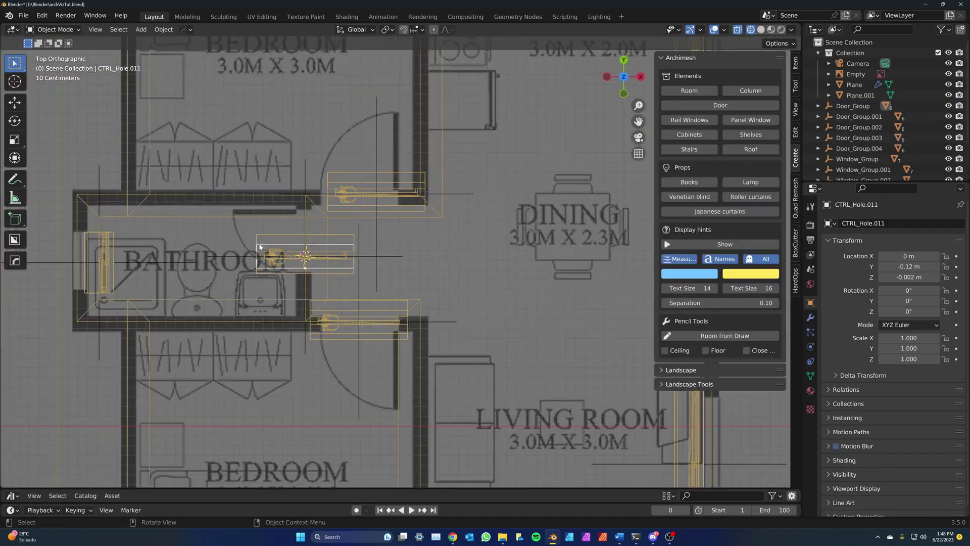
# Set the bathroom door's rotation to 90 degrees so it lines up with its wall
pyautogui.click(258, 247)
pyautogui.click(720, 105)
pyautogui.write('90')
pyautogui.press('Return')
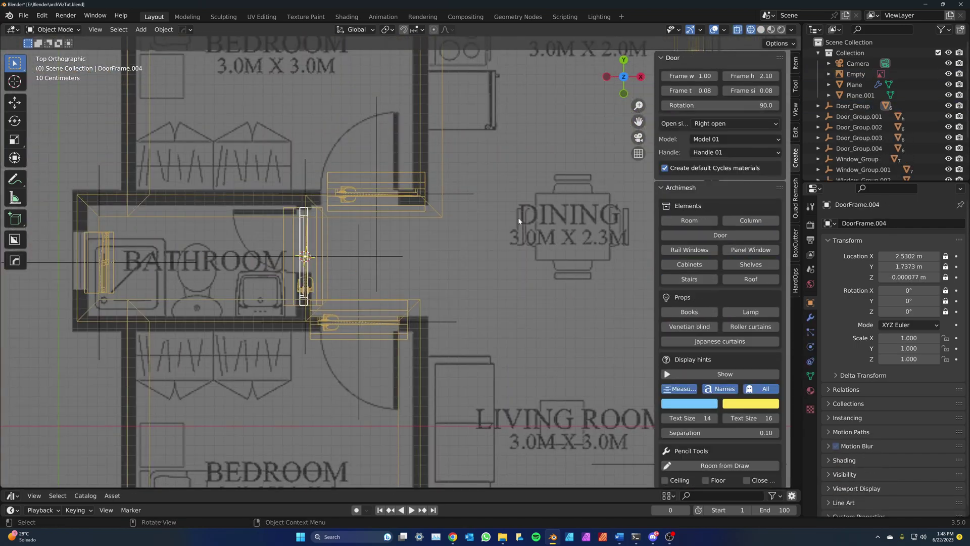
# Move the bathroom door into its doorway on the plan and set its frame width to 0.62 m
pyautogui.click(279, 255)
pyautogui.press('g')
pyautogui.click(276, 235)
pyautogui.click(307, 240)
pyautogui.click(307, 241)
pyautogui.moveTo(690, 75); pyautogui.dragTo(340, 243)
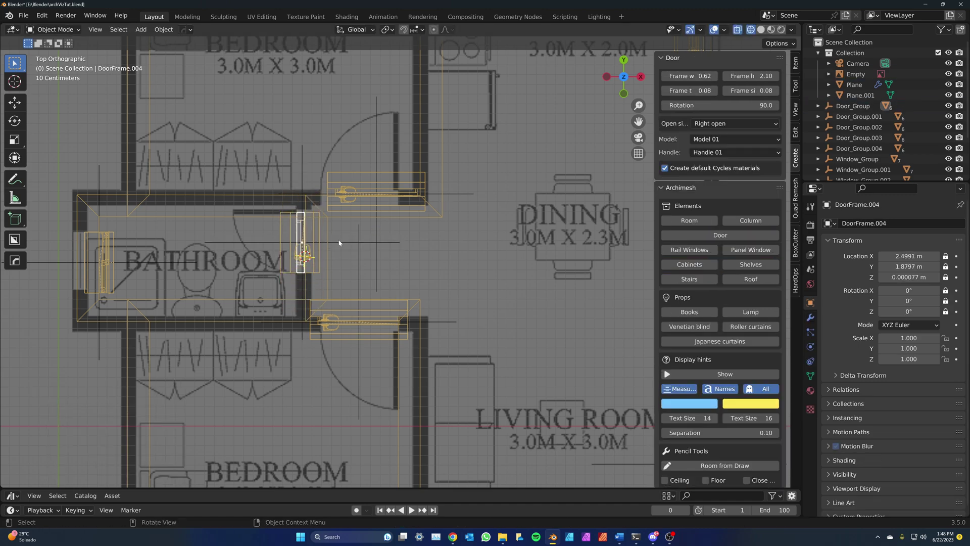
# Fit the bedroom door above the bathroom into its opening with a narrower frame, and set the lower bedroom door's frame width to about 0.77 m
pyautogui.click(359, 230)
pyautogui.click(376, 217)
pyautogui.click(355, 199)
pyautogui.moveTo(689, 76); pyautogui.dragTo(444, 205)
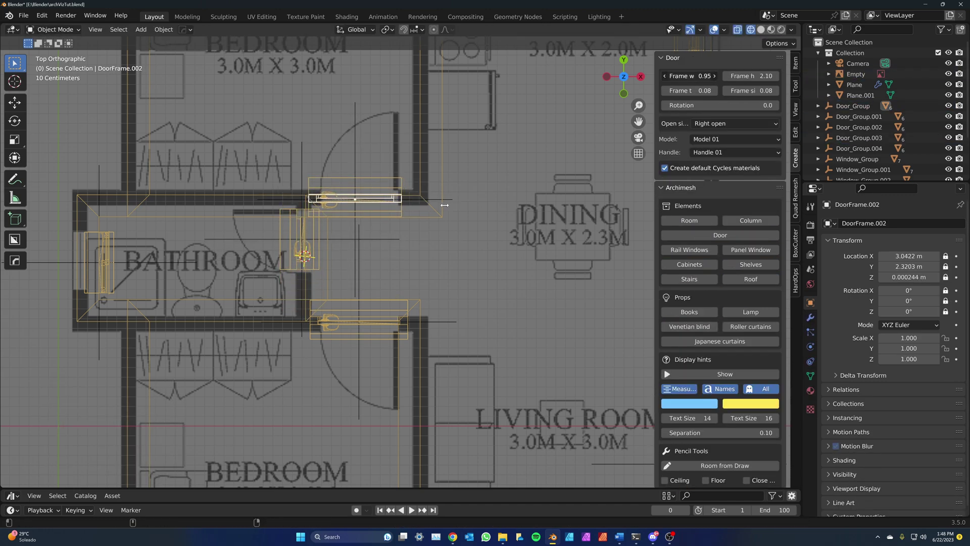
pyautogui.click(444, 199)
pyautogui.press('g')
pyautogui.press('x')
pyautogui.click(353, 291)
pyautogui.moveTo(689, 75); pyautogui.dragTo(435, 204)
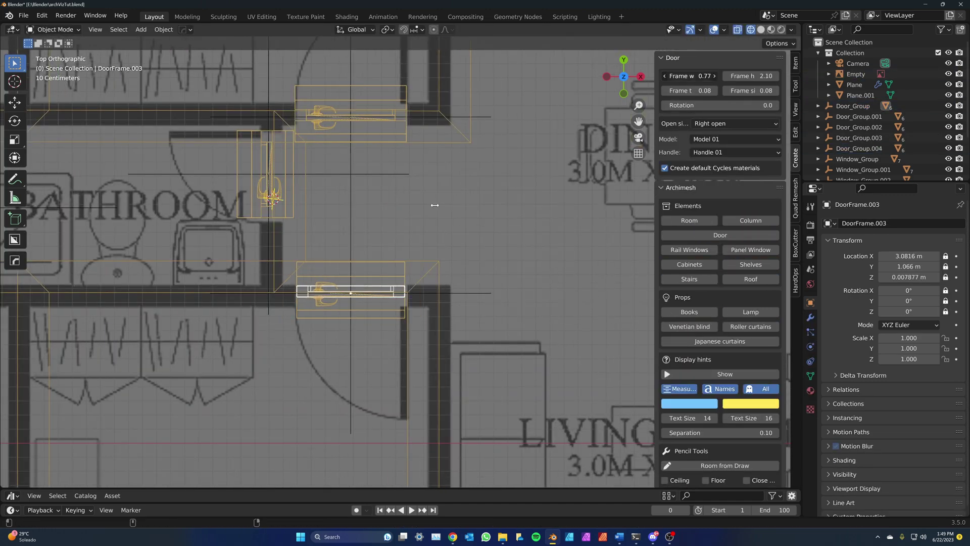
# Narrow the kitchen's exterior door frame to fit its opening on the plan
pyautogui.keyDown('shift'); pyautogui.moveTo(506, 111); pyautogui.dragTo(353, 424, button='middle'); pyautogui.keyUp('shift')
pyautogui.click(354, 200)
pyautogui.moveTo(689, 76); pyautogui.dragTo(666, 76)
pyautogui.click(429, 202)
# Set the porch entrance door's frame width to 0.92 m
pyautogui.scroll(-1, 490, 216)
pyautogui.keyDown('shift'); pyautogui.moveTo(490, 217); pyautogui.dragTo(392, 156, button='middle'); pyautogui.keyUp('shift')
pyautogui.click(422, 251)
pyautogui.moveTo(689, 75); pyautogui.dragTo(672, 76)
# Select the parent empty of the window group in the bedroom next to the kitchen
pyautogui.scroll(-2, 303, 152)
pyautogui.keyDown('shift'); pyautogui.moveTo(268, 61); pyautogui.dragTo(336, 287, button='middle'); pyautogui.keyUp('shift')
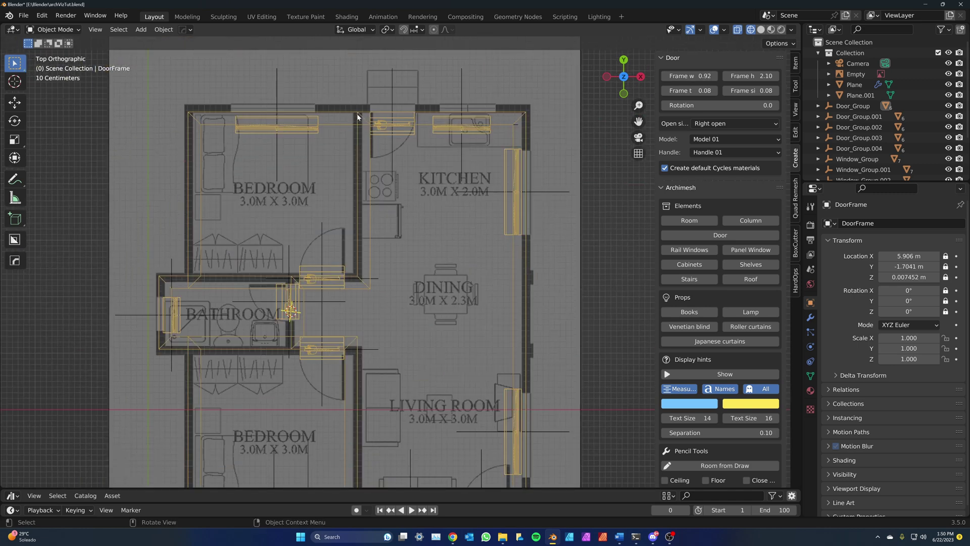
pyautogui.keyDown('shift'); pyautogui.moveTo(271, 136); pyautogui.dragTo(296, 210, button='middle'); pyautogui.keyUp('shift')
pyautogui.scroll(5, 296, 210)
pyautogui.keyDown('shift'); pyautogui.moveTo(181, 150); pyautogui.dragTo(372, 266, button='middle'); pyautogui.keyUp('shift')
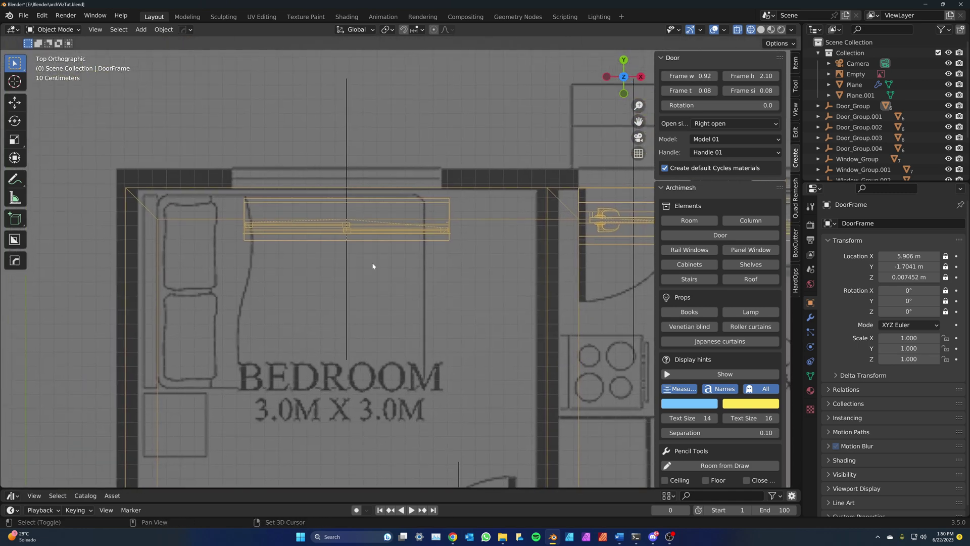
pyautogui.click(347, 266)
pyautogui.click(347, 266)
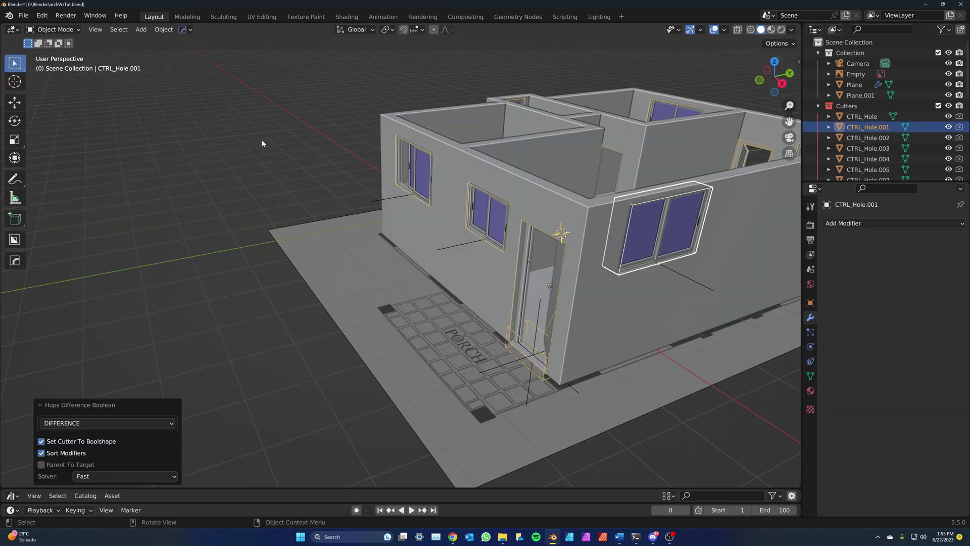
# Look up the Bool Tool add-on in the preferences by searching for bool, and close the preferences
pyautogui.click(42, 15)
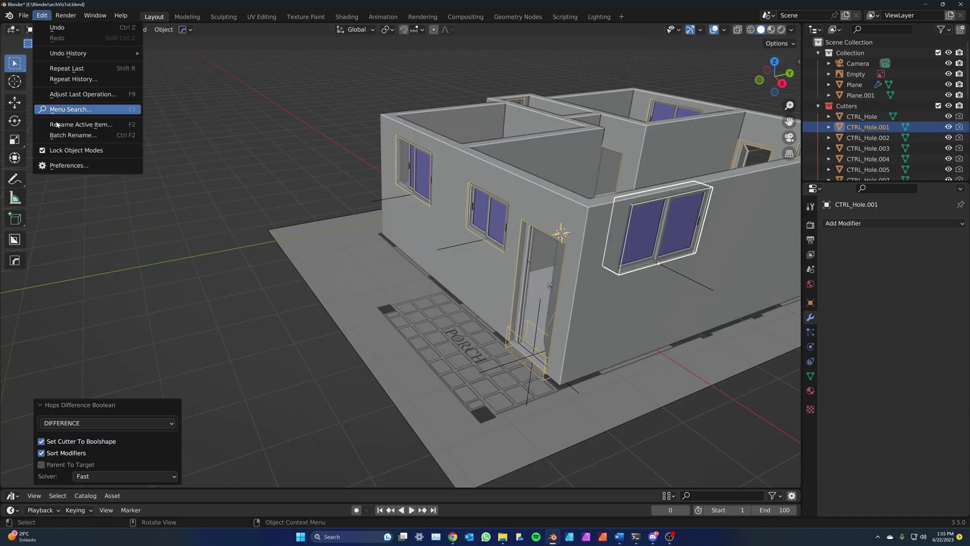
pyautogui.click(74, 166)
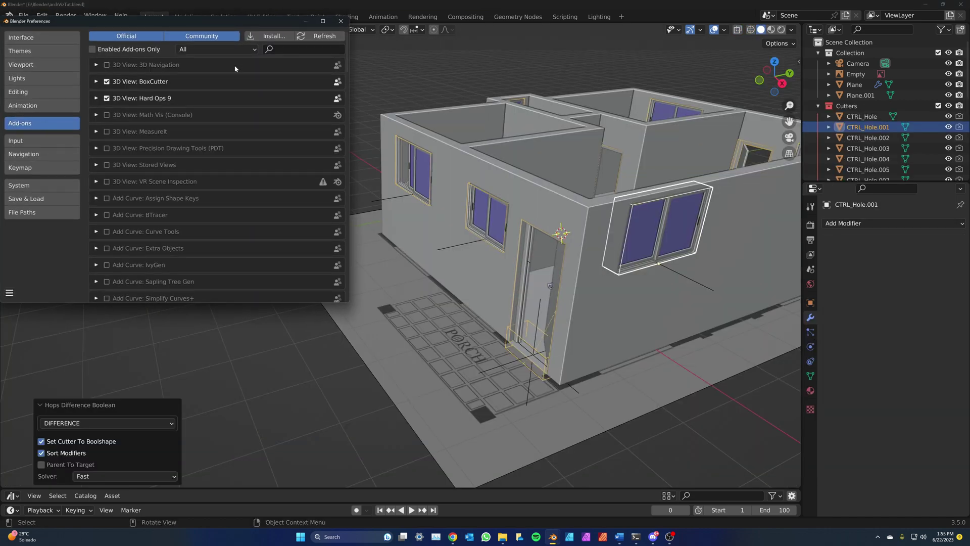
pyautogui.click(268, 50)
pyautogui.write('bool')
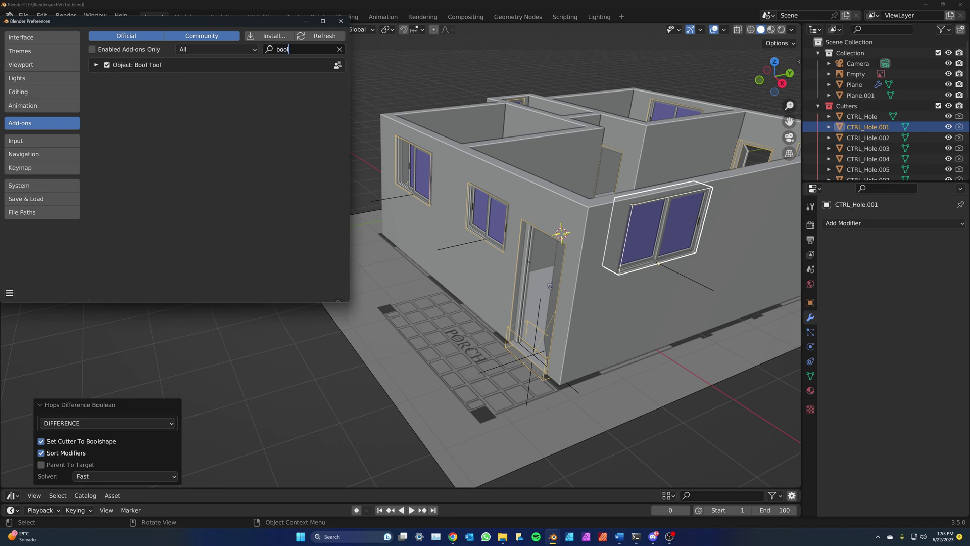
pyautogui.click(340, 20)
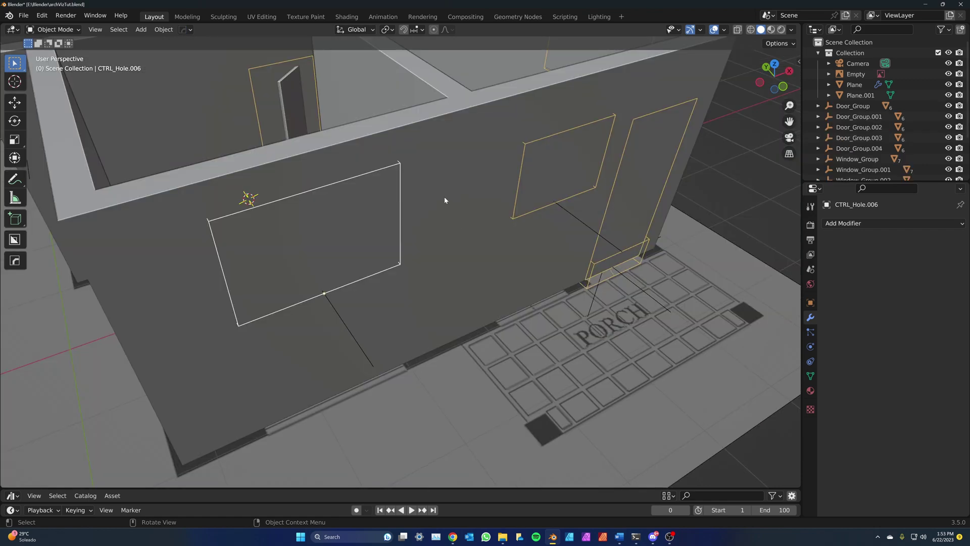
# Add a Boolean Difference modifier to the walls and pick the front bedroom window's CTRL_Hole.006 as its cutter object
pyautogui.click(444, 198)
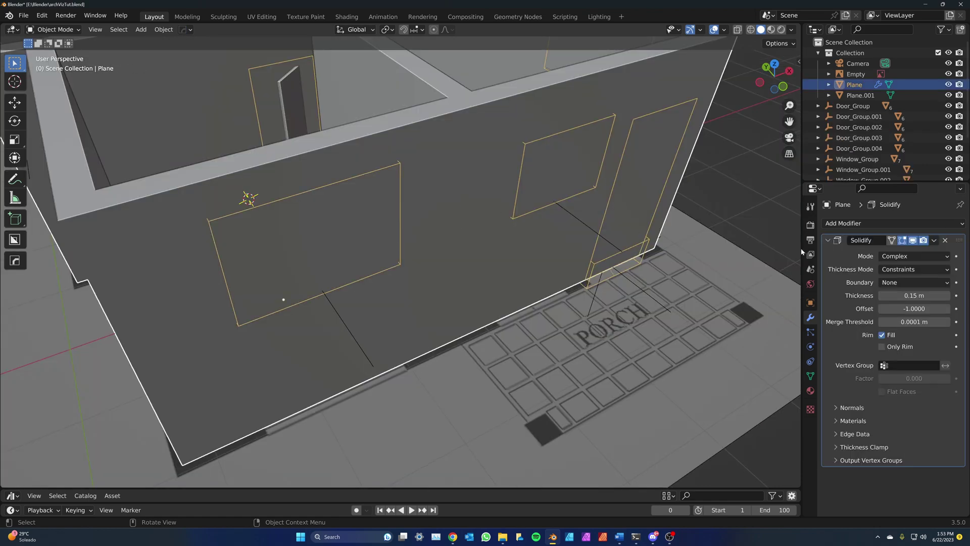
pyautogui.click(873, 224)
pyautogui.click(743, 275)
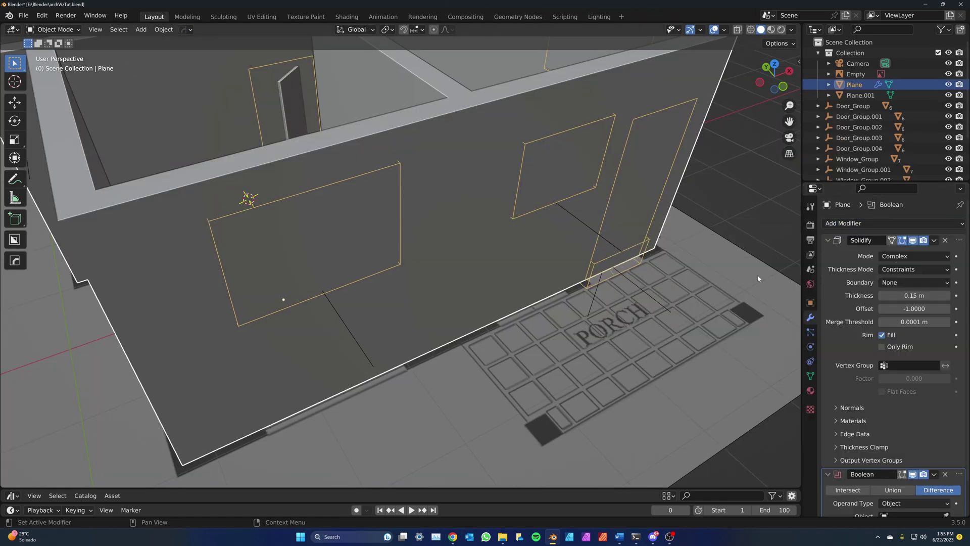
pyautogui.click(828, 241)
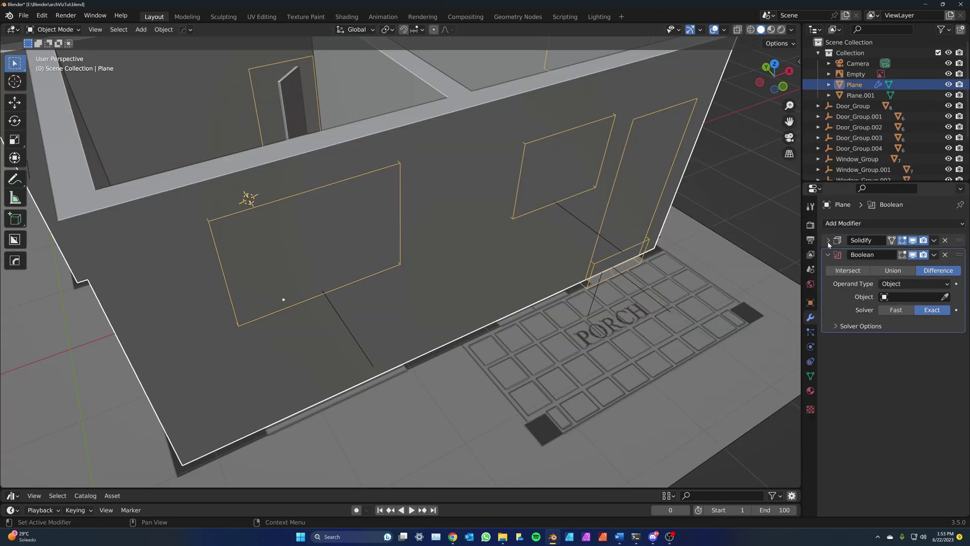
pyautogui.click(946, 298)
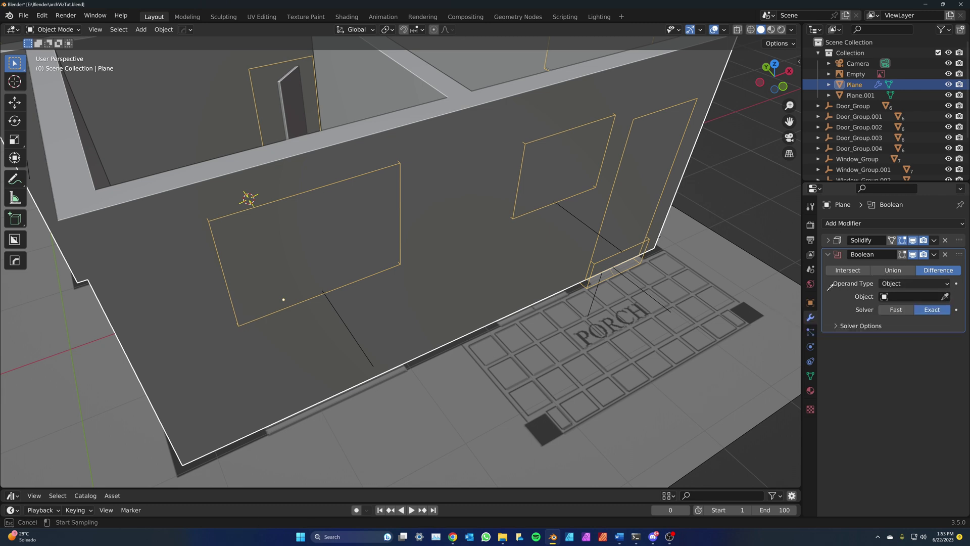
pyautogui.click(402, 158)
pyautogui.moveTo(399, 161); pyautogui.dragTo(380, 251, button='middle')
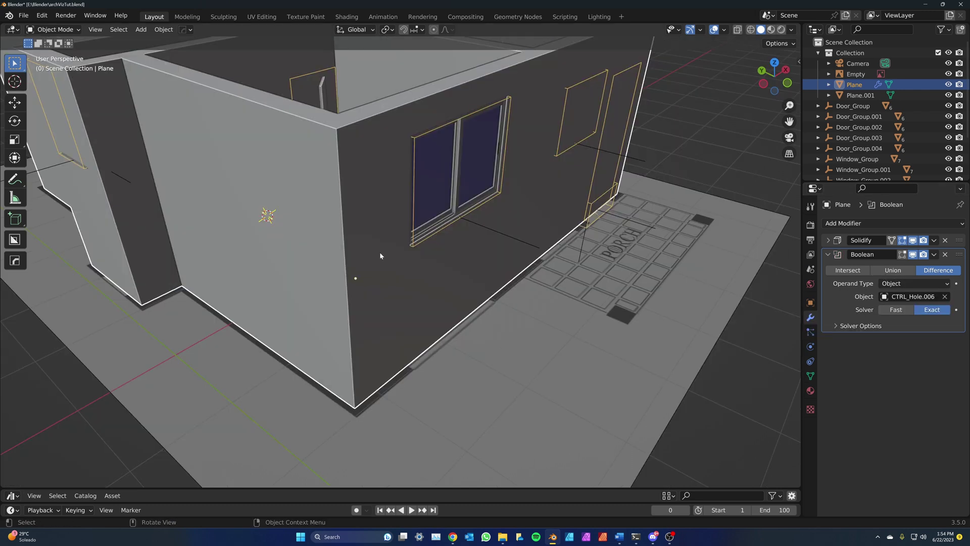
# Slide one sash of the front bedroom window sideways by about 0.38 m along X
pyautogui.click(424, 187)
pyautogui.moveTo(442, 212); pyautogui.dragTo(574, 240, button='middle')
pyautogui.press('g')
pyautogui.click(449, 209)
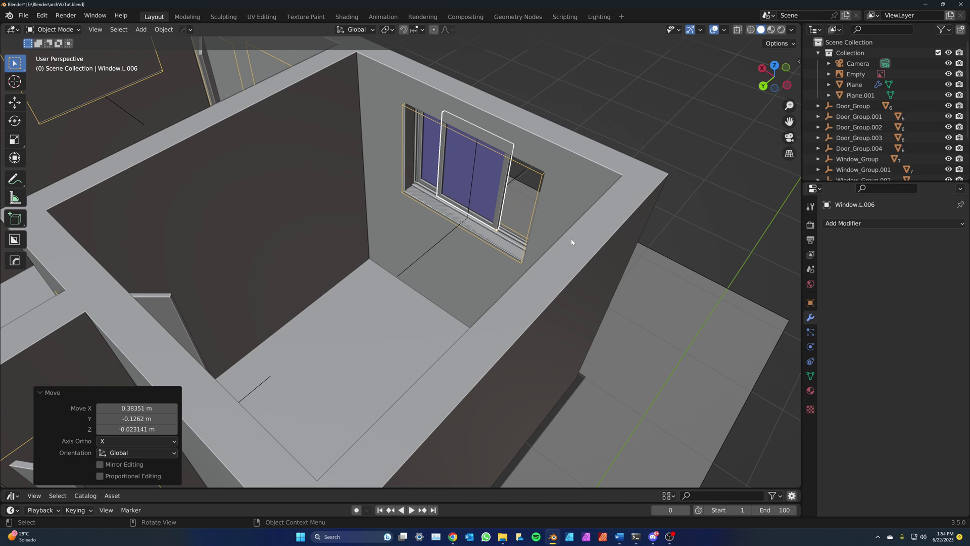
# Select the hole cutters of the porch-side window and door, the main room's windows, and the far bedroom's window
pyautogui.scroll(-1, 584, 197)
pyautogui.moveTo(595, 199); pyautogui.dragTo(420, 195, button='middle')
pyautogui.moveTo(609, 165); pyautogui.dragTo(508, 195, button='middle')
pyautogui.keyDown('shift'); pyautogui.click(510, 194); pyautogui.keyUp('shift')
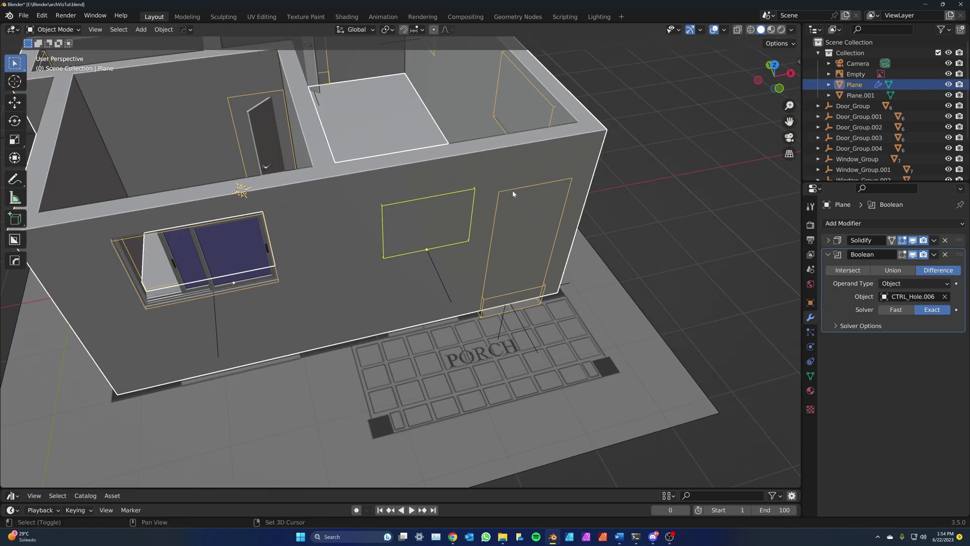
pyautogui.moveTo(544, 143); pyautogui.dragTo(474, 232, button='middle')
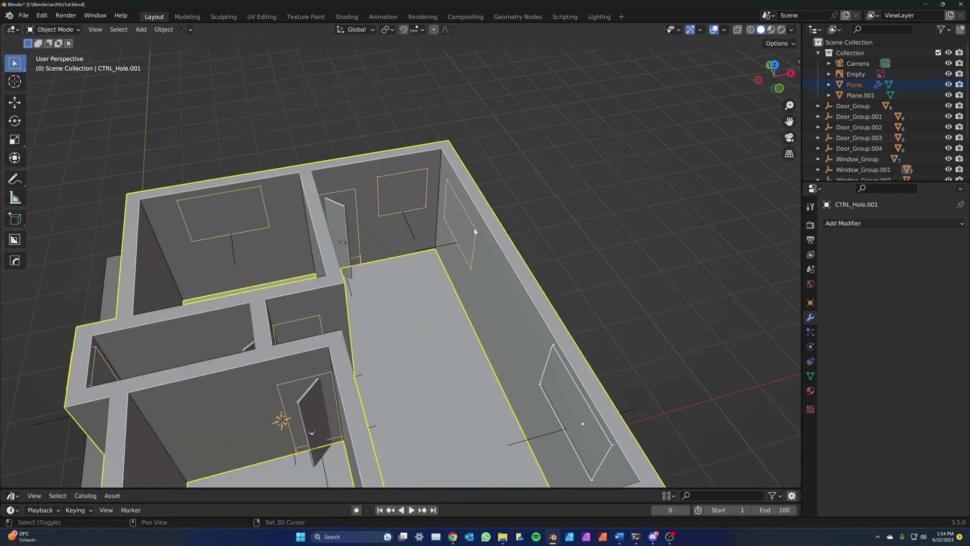
pyautogui.keyDown('shift'); pyautogui.click(479, 237); pyautogui.keyUp('shift')
pyautogui.keyDown('shift'); pyautogui.click(426, 172); pyautogui.keyUp('shift')
pyautogui.keyDown('shift'); pyautogui.click(261, 188); pyautogui.keyUp('shift')
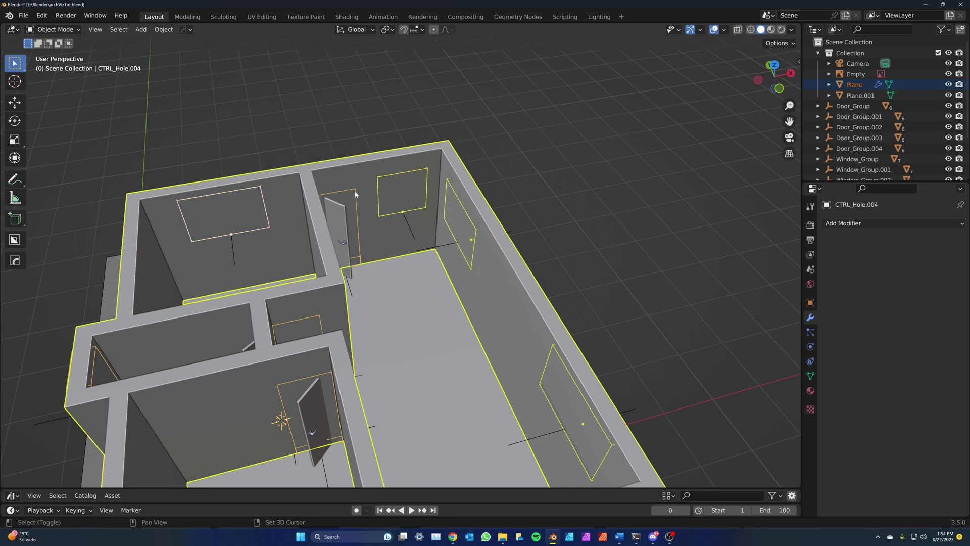
# Add the hole cutters of the kitchen's exterior door, the interior doors and the small bathroom window to the selection
pyautogui.keyDown('shift'); pyautogui.click(356, 192); pyautogui.keyUp('shift')
pyautogui.keyDown('shift'); pyautogui.click(354, 190); pyautogui.keyUp('shift')
pyautogui.keyDown('shift'); pyautogui.click(354, 190); pyautogui.keyUp('shift')
pyautogui.keyDown('shift'); pyautogui.click(310, 321); pyautogui.keyUp('shift')
pyautogui.keyDown('shift'); pyautogui.click(279, 387); pyautogui.keyUp('shift')
pyautogui.keyDown('shift'); pyautogui.click(279, 388); pyautogui.keyUp('shift')
pyautogui.keyDown('shift'); pyautogui.click(95, 348); pyautogui.keyUp('shift')
# Make the walls the active object and subtract all selected hole cutters from them with a Boolean Difference
pyautogui.scroll(-3, 357, 193)
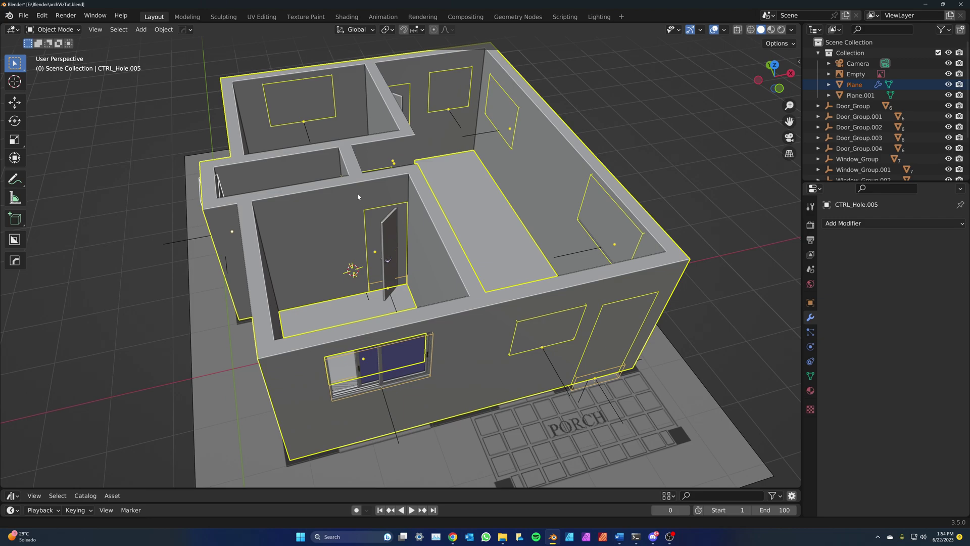
pyautogui.moveTo(405, 197); pyautogui.dragTo(374, 322, button='middle')
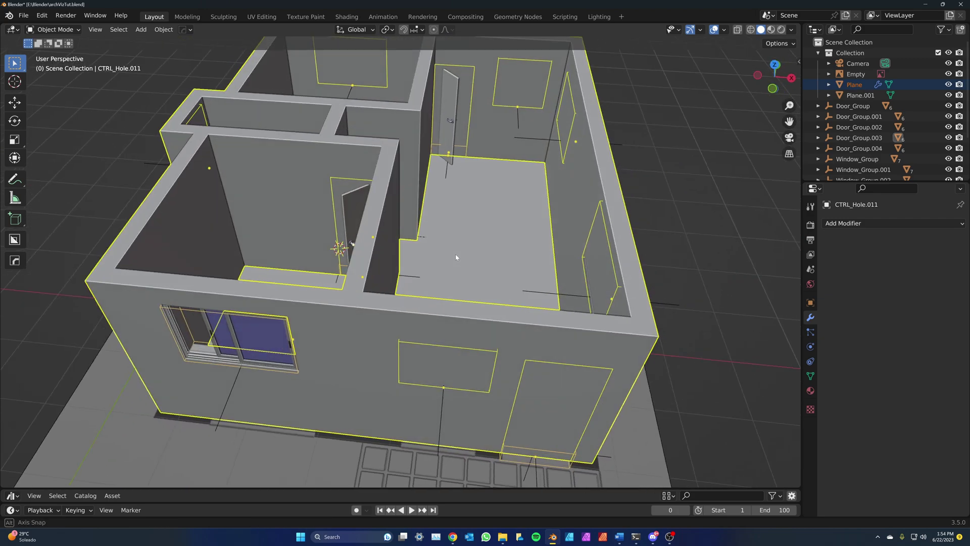
pyautogui.keyDown('shift'); pyautogui.click(374, 321); pyautogui.keyUp('shift')
pyautogui.moveTo(372, 195); pyautogui.dragTo(481, 189, button='middle')
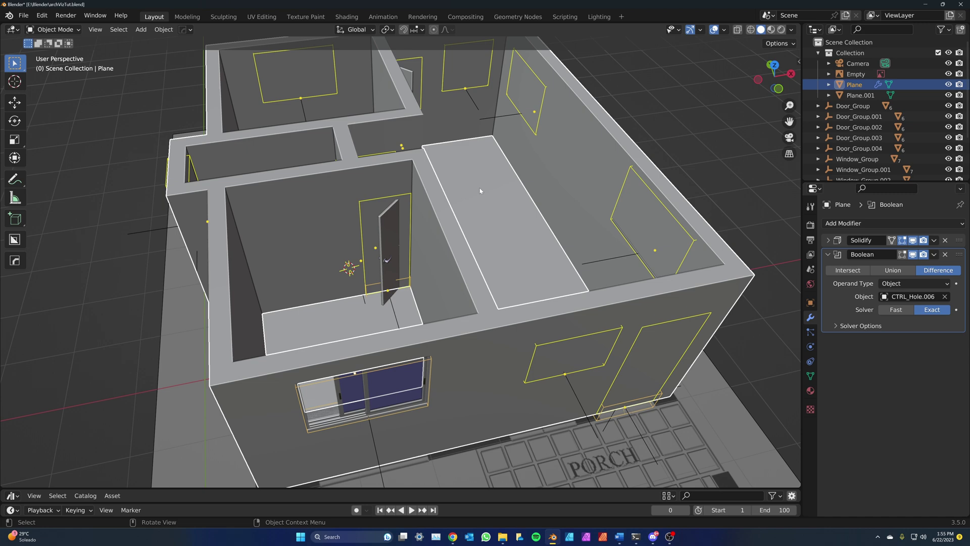
pyautogui.press('ctrl+KP_Subtract')
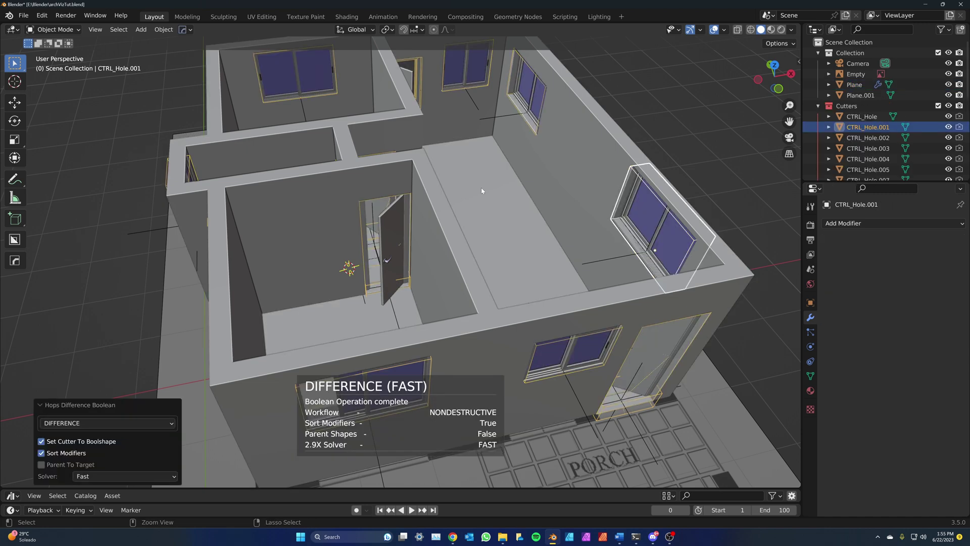
pyautogui.moveTo(486, 178); pyautogui.dragTo(344, 189, button='middle')
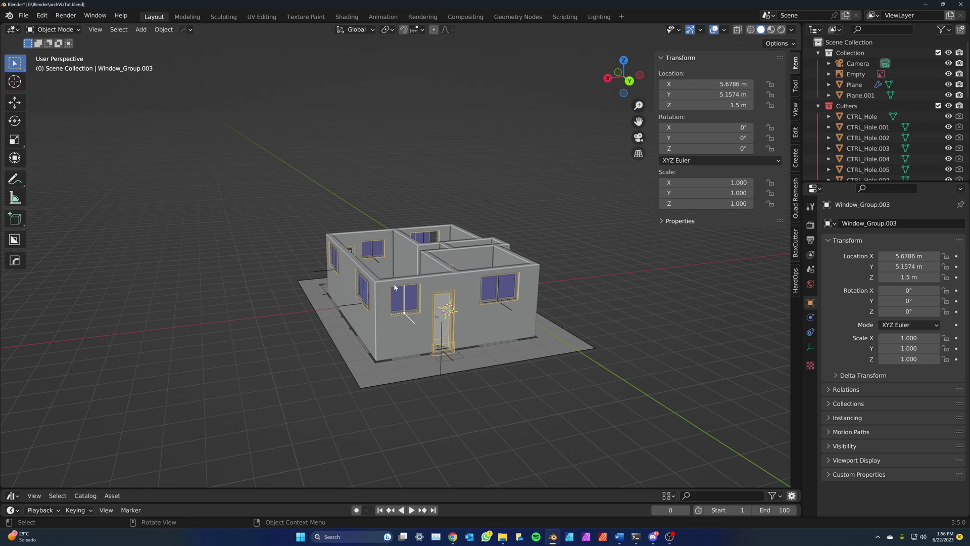
# In the Shading workspace, add an Environment Texture node to the World shader and connect its Color to the Background's Color
pyautogui.press('n')
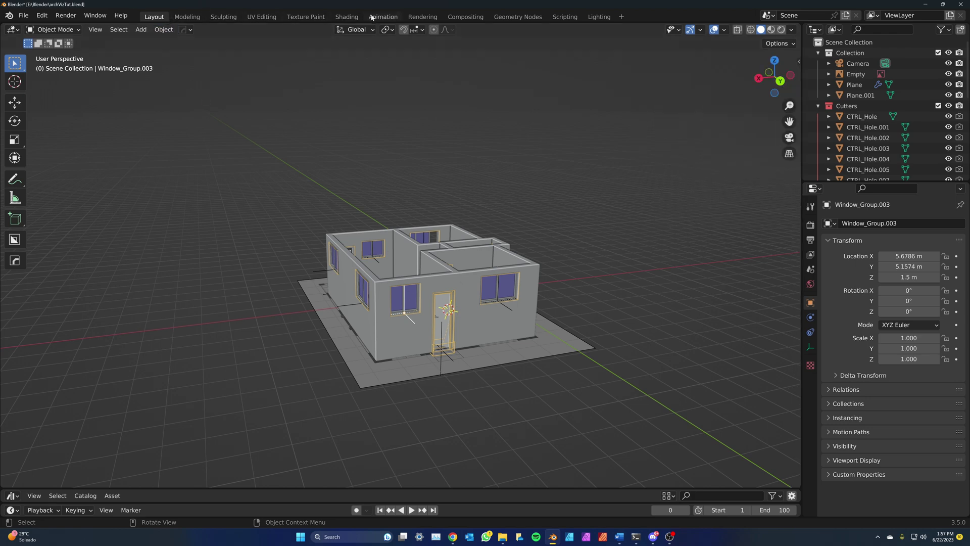
pyautogui.click(340, 20)
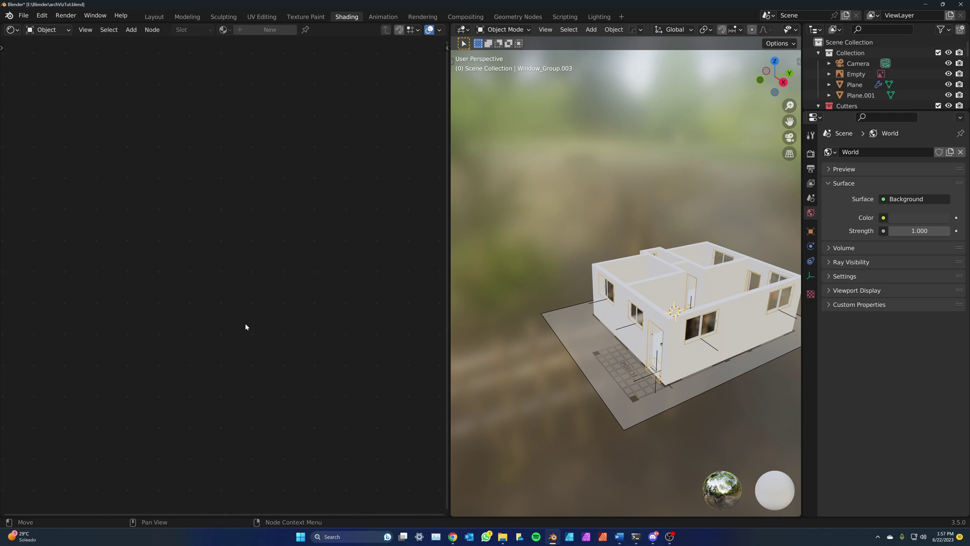
pyautogui.click(48, 30)
pyautogui.click(49, 56)
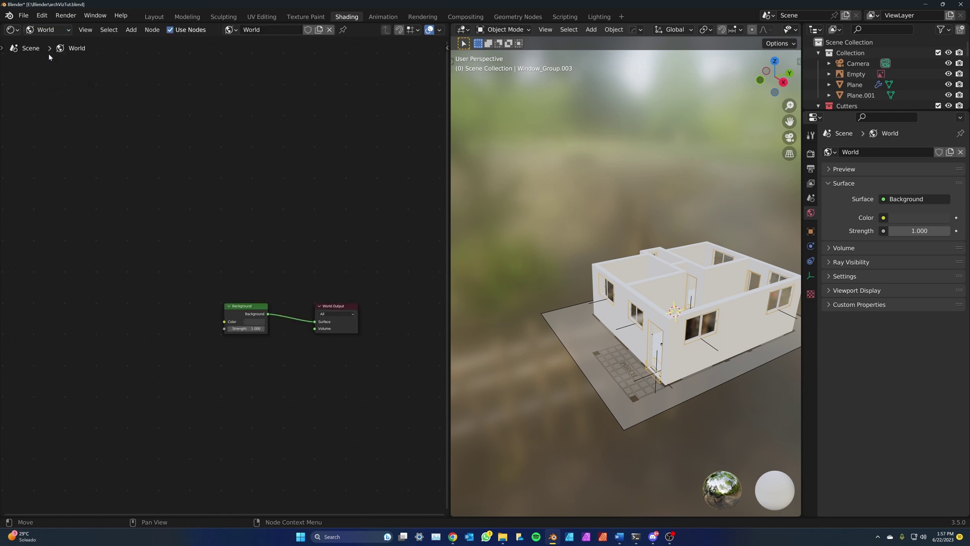
pyautogui.hotkey('shift', 'a')
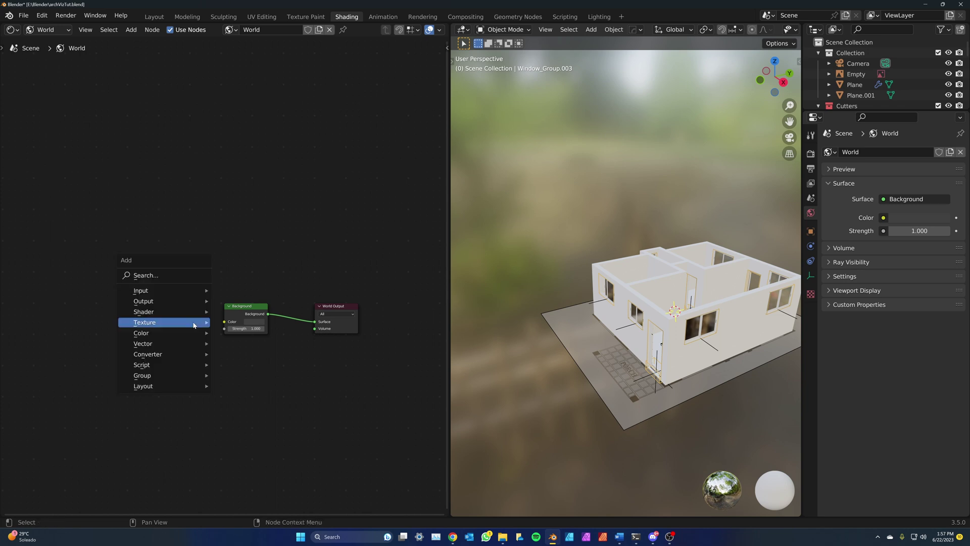
pyautogui.moveTo(194, 324)
pyautogui.click(258, 368)
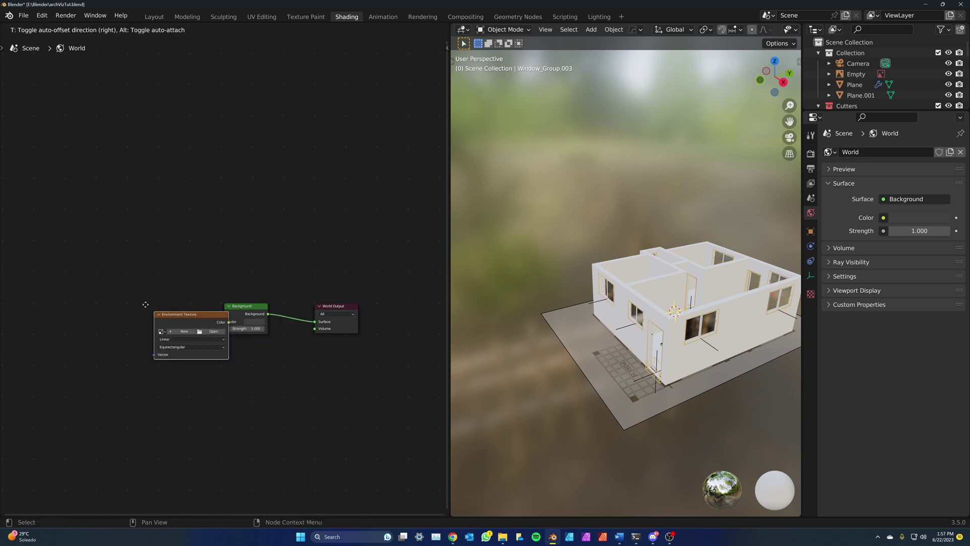
pyautogui.click(129, 298)
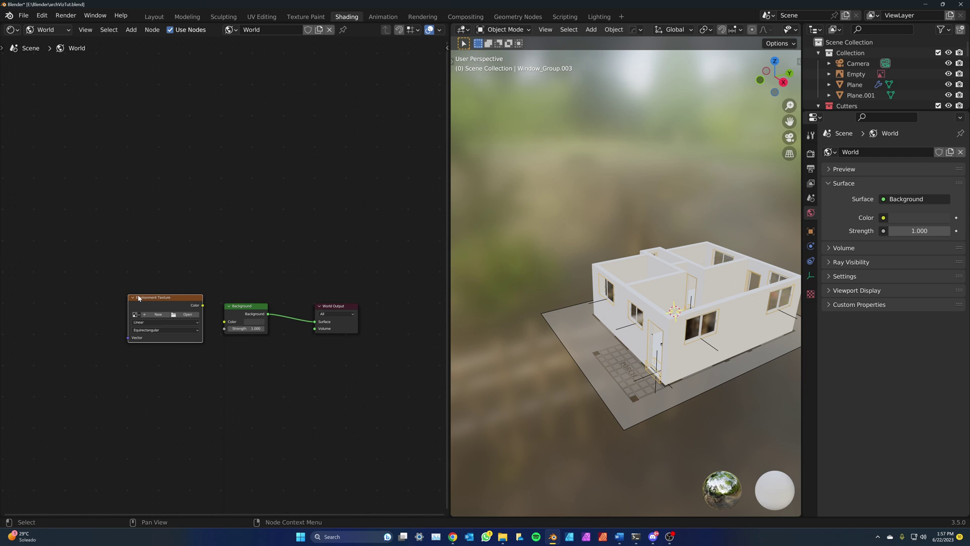
pyautogui.moveTo(202, 306); pyautogui.dragTo(224, 322)
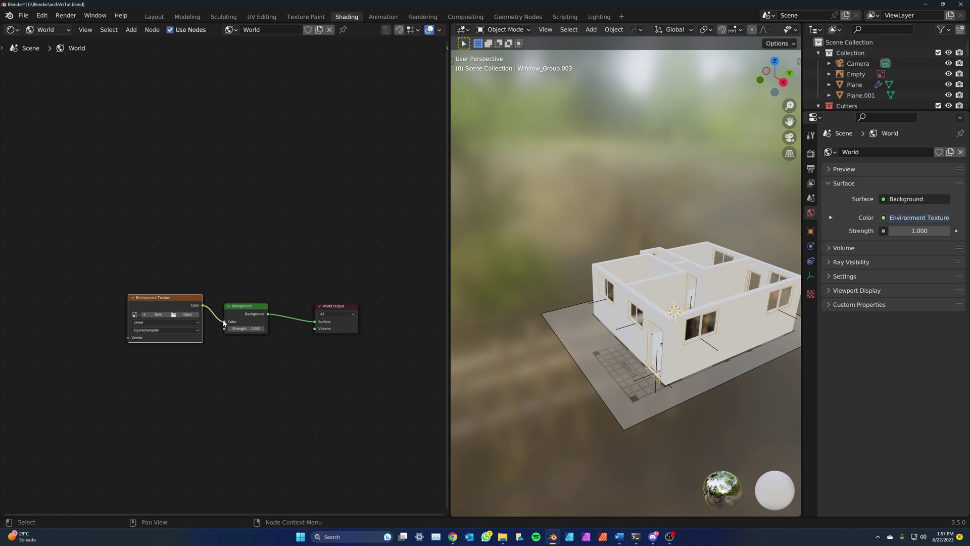
# Try to load an image from the datafiles\studiolights\world folder into the Environment Texture node
pyautogui.click(184, 315)
pyautogui.click(209, 347)
pyautogui.click(426, 126)
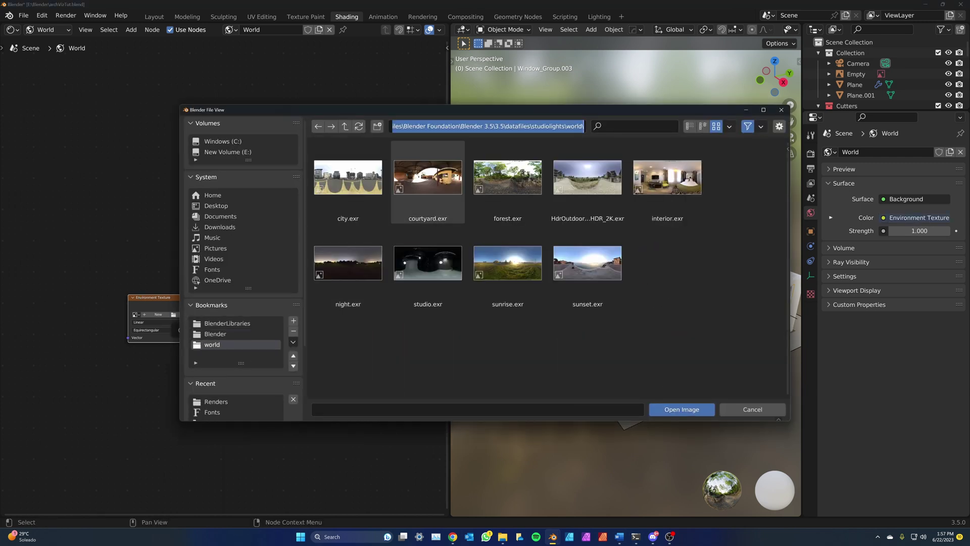
pyautogui.moveTo(424, 126); pyautogui.dragTo(588, 126)
pyautogui.click(540, 126)
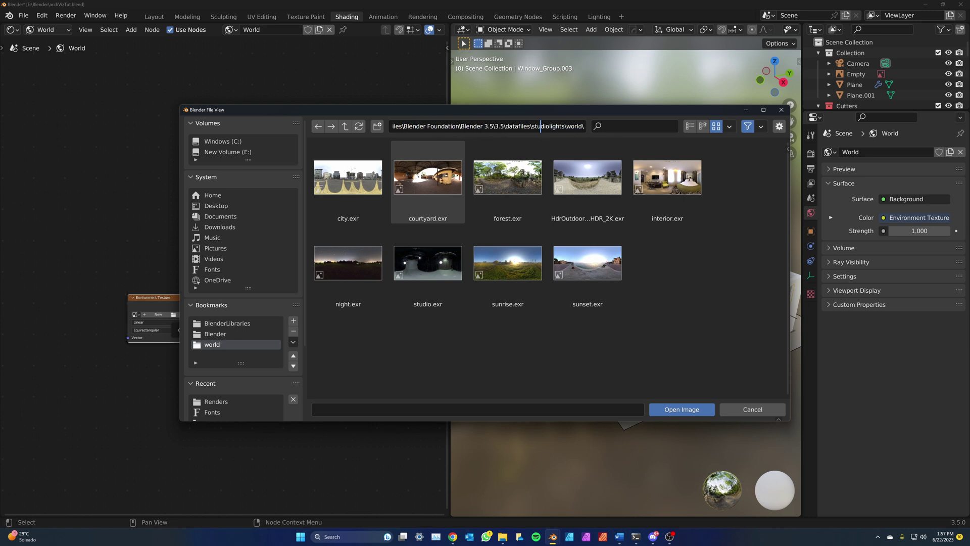
pyautogui.click(682, 409)
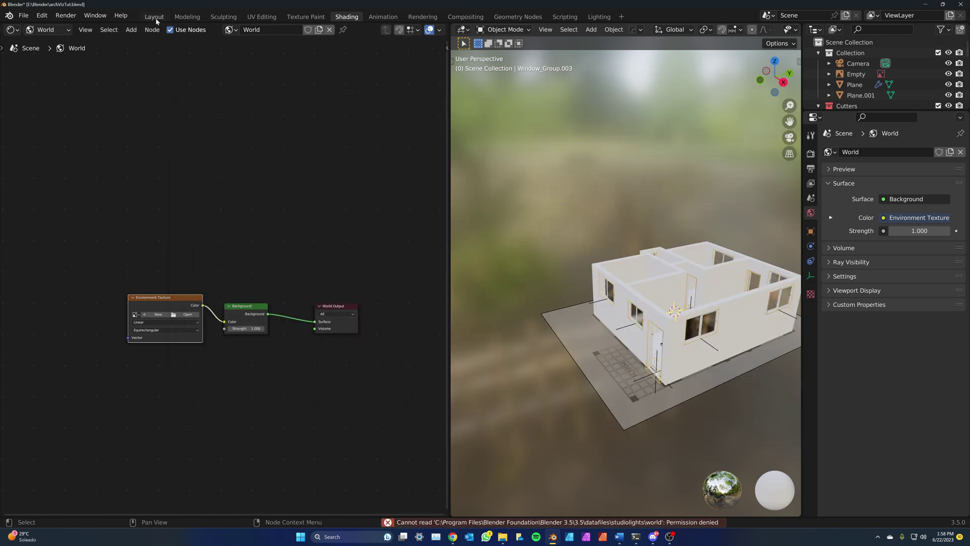
# Return to the Layout workspace and enable the Transparent film option in the render settings
pyautogui.click(154, 17)
pyautogui.click(810, 224)
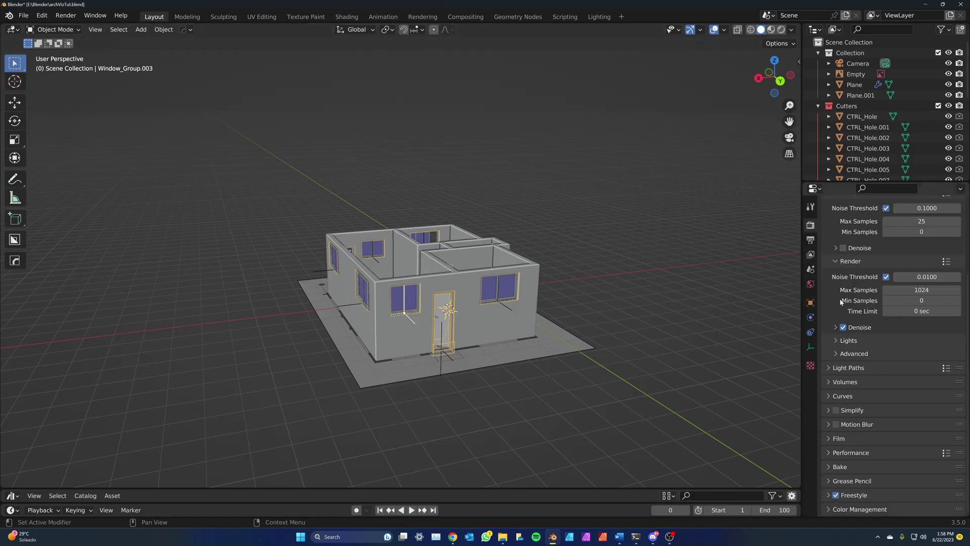
pyautogui.click(830, 438)
pyautogui.scroll(-3, 853, 439)
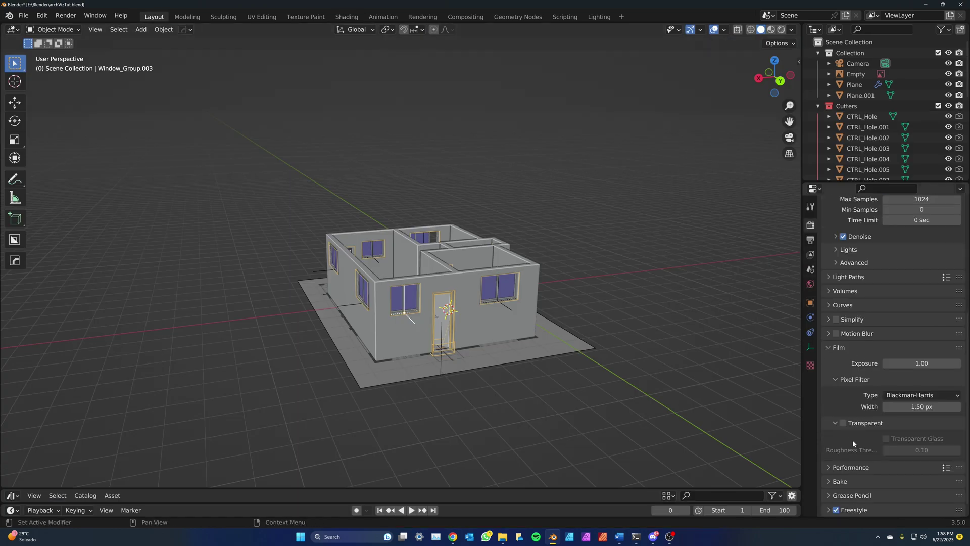
pyautogui.click(842, 423)
# Add a ground plane beneath the house and scale it up to about 50.7 m square
pyautogui.hotkey('shift', 'a')
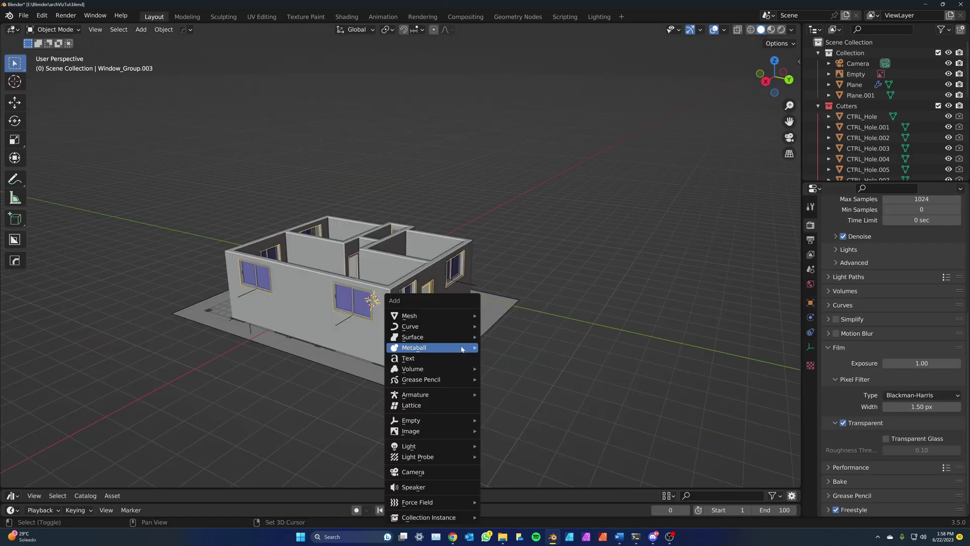
pyautogui.click(505, 56)
pyautogui.press('s')
pyautogui.moveTo(623, 317); pyautogui.dragTo(606, 373, button='middle')
pyautogui.click(624, 315)
pyautogui.scroll(-4, 606, 373)
pyautogui.press('s')
pyautogui.click(648, 360)
pyautogui.moveTo(468, 335); pyautogui.dragTo(452, 325, button='middle')
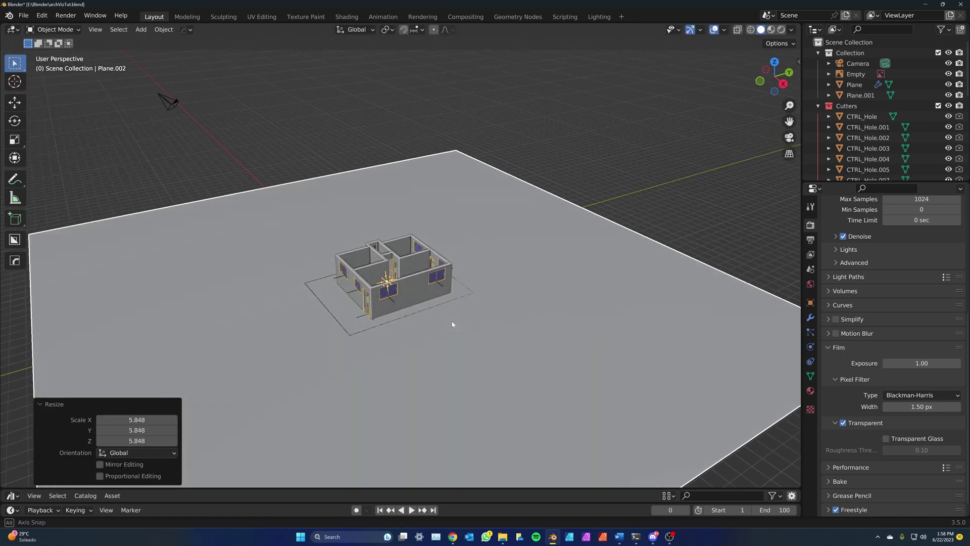
# Render the house from the camera view, stop the render early, and turn off Freestyle
pyautogui.press('KP_0')
pyautogui.press('F12')
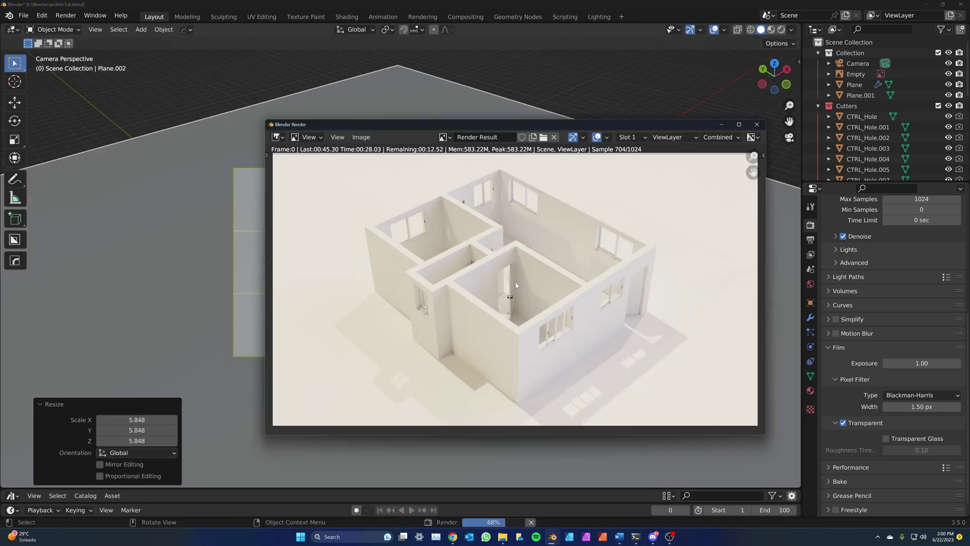
pyautogui.press('Escape')
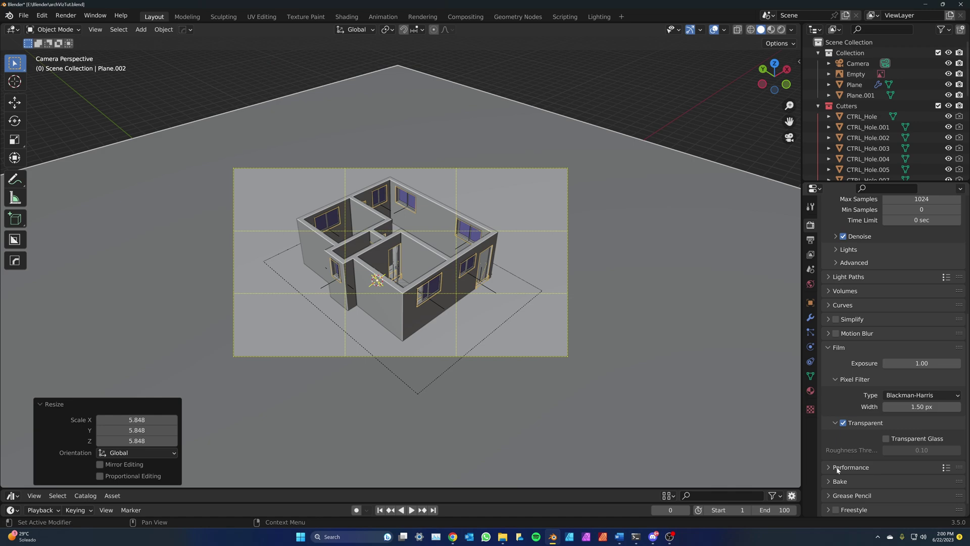
pyautogui.click(835, 509)
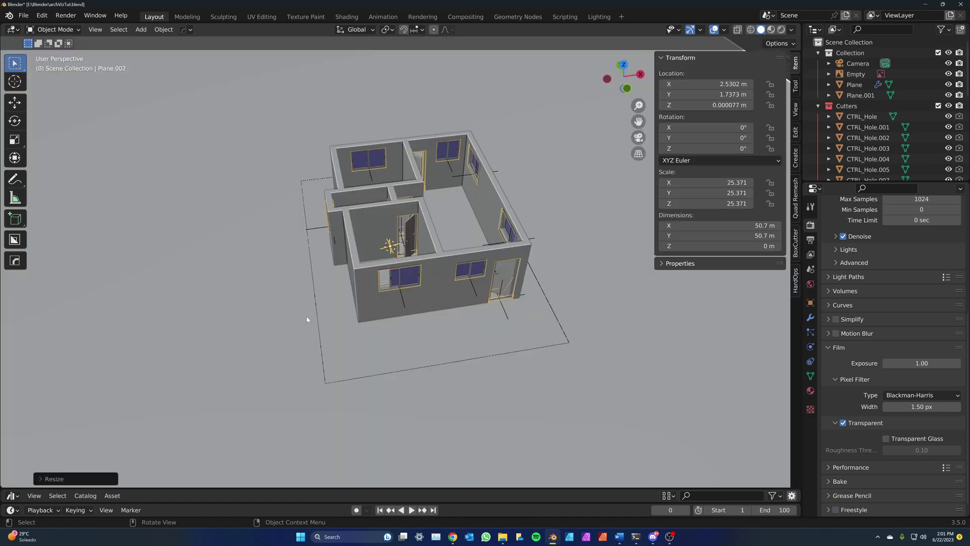
# Enlarge the asset browser and place one Bed from the Models Library in each bedroom, working from the top view
pyautogui.press('n')
pyautogui.moveTo(298, 488); pyautogui.dragTo(297, 353)
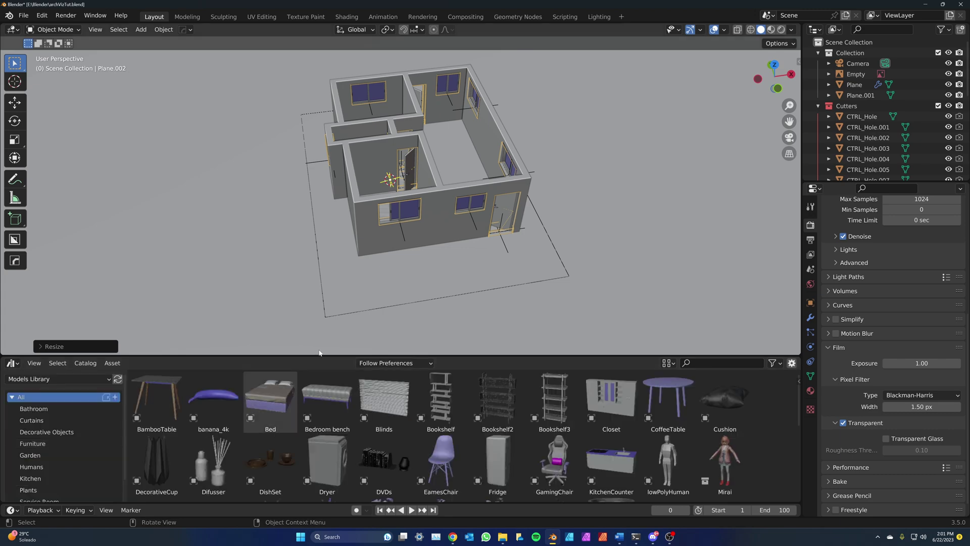
pyautogui.press('KP_7')
pyautogui.keyDown('shift'); pyautogui.moveTo(401, 297); pyautogui.dragTo(419, 236, button='middle'); pyautogui.keyUp('shift')
pyautogui.moveTo(270, 400); pyautogui.dragTo(375, 243)
pyautogui.moveTo(270, 399); pyautogui.dragTo(374, 133)
# Place the BambooTable asset in the main room and a rotated Fridge asset near its porch-side wall
pyautogui.moveTo(156, 399); pyautogui.dragTo(454, 238)
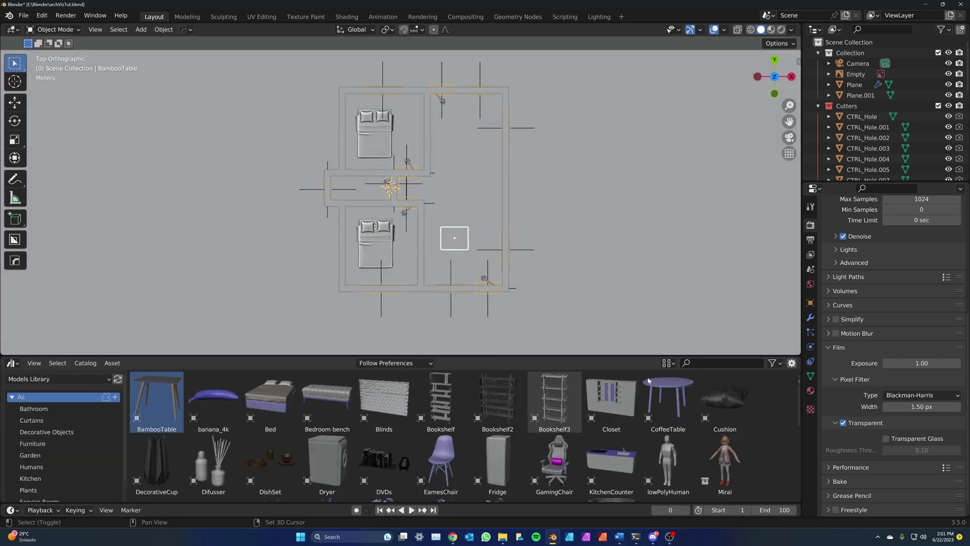
pyautogui.scroll(-1, 444, 407)
pyautogui.moveTo(490, 427); pyautogui.dragTo(443, 270)
pyautogui.press('r')
pyautogui.click(411, 216)
# Reposition the beds within their bedrooms and rotate the one in the bedroom farthest from the porch by -90°
pyautogui.moveTo(375, 245); pyautogui.dragTo(370, 234)
pyautogui.moveTo(374, 125)
pyautogui.mouseDown()
pyautogui.moveTo(379, 113)
pyautogui.moveTo(364, 112)
pyautogui.mouseUp()
pyautogui.write('r90-')
pyautogui.press('Return')
pyautogui.moveTo(495, 263); pyautogui.dragTo(444, 212, button='middle')
pyautogui.scroll(3, 444, 212)
pyautogui.moveTo(505, 212); pyautogui.dragTo(452, 227, button='middle')
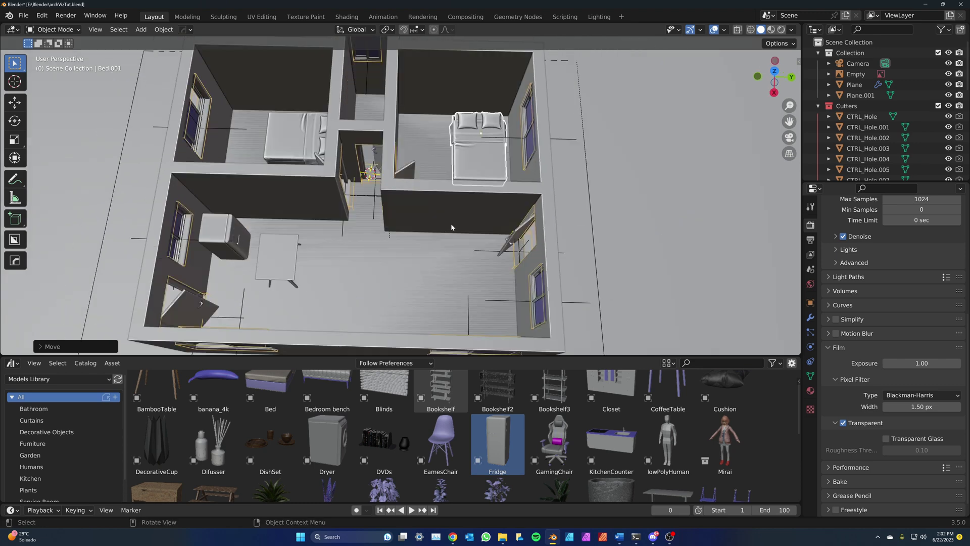